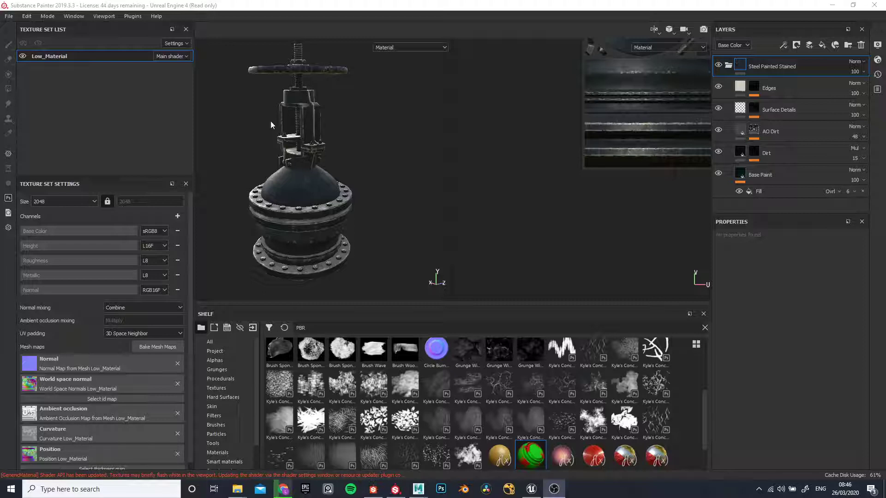
# Examine the valve model's painted steel material from several angles, including close-ups of the flange and dome.
pyautogui.moveTo(334, 233)
pyautogui.keyDown('alt'); pyautogui.mouseDown()
pyautogui.moveTo(409, 256)
pyautogui.moveTo(406, 249)
pyautogui.mouseUp(); pyautogui.keyUp('alt')
pyautogui.keyDown('alt'); pyautogui.moveTo(366, 191); pyautogui.dragTo(419, 131, button='middle'); pyautogui.keyUp('alt')
pyautogui.keyDown('alt'); pyautogui.moveTo(419, 130); pyautogui.dragTo(595, 200, button='right'); pyautogui.keyUp('alt')
pyautogui.keyDown('alt'); pyautogui.moveTo(387, 173); pyautogui.dragTo(300, 184, button='middle'); pyautogui.keyUp('alt')
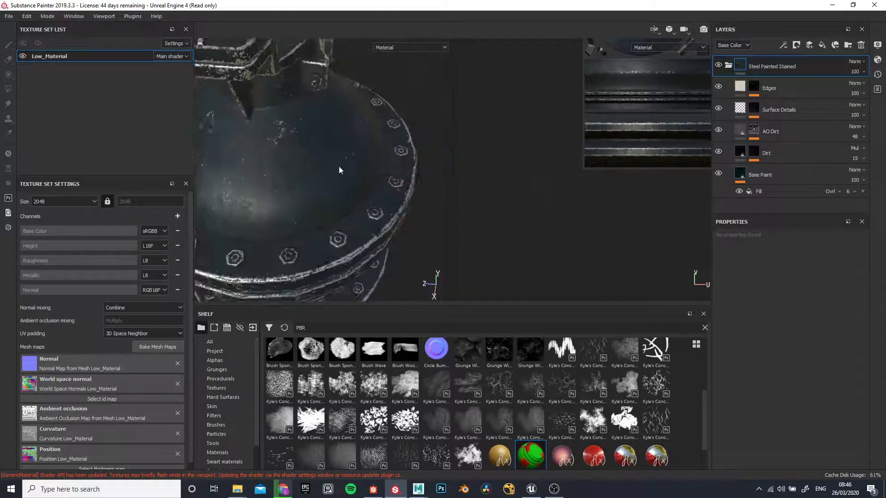
pyautogui.keyDown('alt'); pyautogui.moveTo(369, 184); pyautogui.dragTo(203, 111, button='right'); pyautogui.keyUp('alt')
pyautogui.keyDown('alt'); pyautogui.moveTo(203, 111); pyautogui.dragTo(289, 178); pyautogui.keyUp('alt')
pyautogui.keyDown('alt'); pyautogui.moveTo(288, 178); pyautogui.dragTo(313, 153, button='right'); pyautogui.keyUp('alt')
pyautogui.keyDown('alt'); pyautogui.moveTo(313, 152); pyautogui.dragTo(306, 20, button='middle'); pyautogui.keyUp('alt')
pyautogui.keyDown('alt'); pyautogui.moveTo(306, 112); pyautogui.dragTo(317, 139); pyautogui.keyUp('alt')
pyautogui.keyDown('alt'); pyautogui.moveTo(316, 139); pyautogui.dragTo(261, 173, button='right'); pyautogui.keyUp('alt')
pyautogui.keyDown('alt'); pyautogui.moveTo(261, 172); pyautogui.dragTo(278, 198); pyautogui.keyUp('alt')
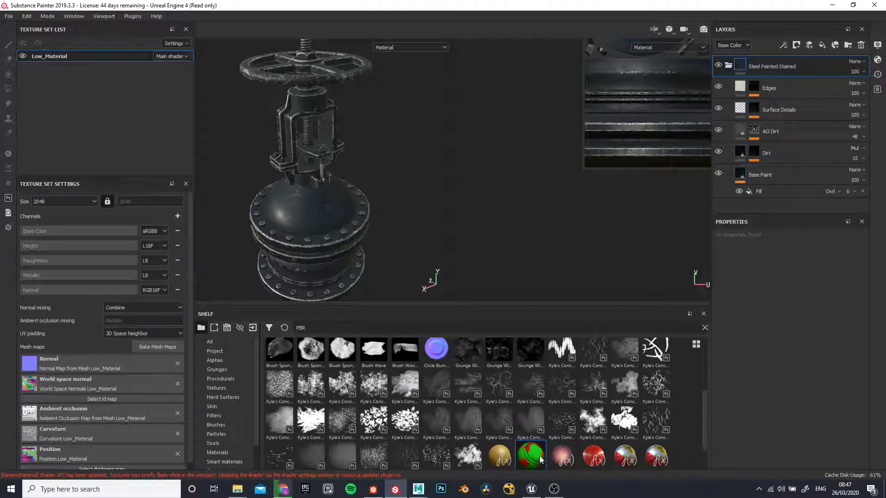
# Collapse the Steel Painted Stained folder and add the PBR Validate (Metallic Roughness) filter above it to check the valve.
pyautogui.scroll(-1, 546, 452)
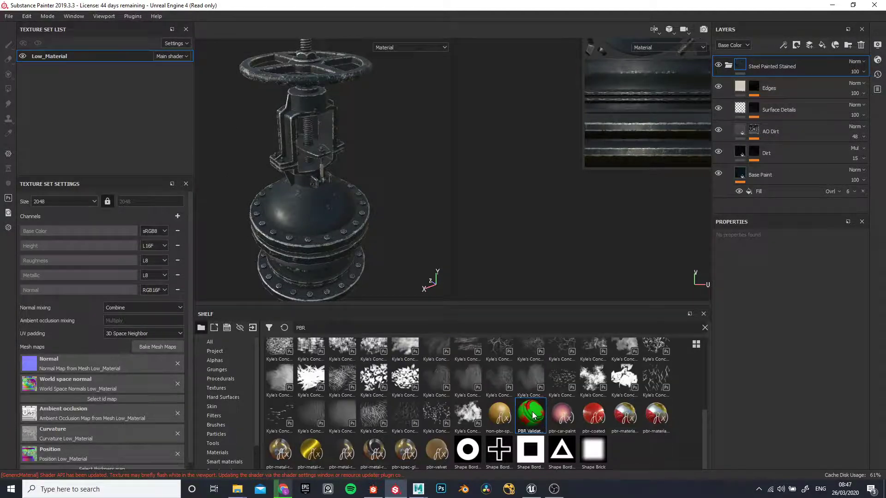
pyautogui.moveTo(533, 415)
pyautogui.click(728, 65)
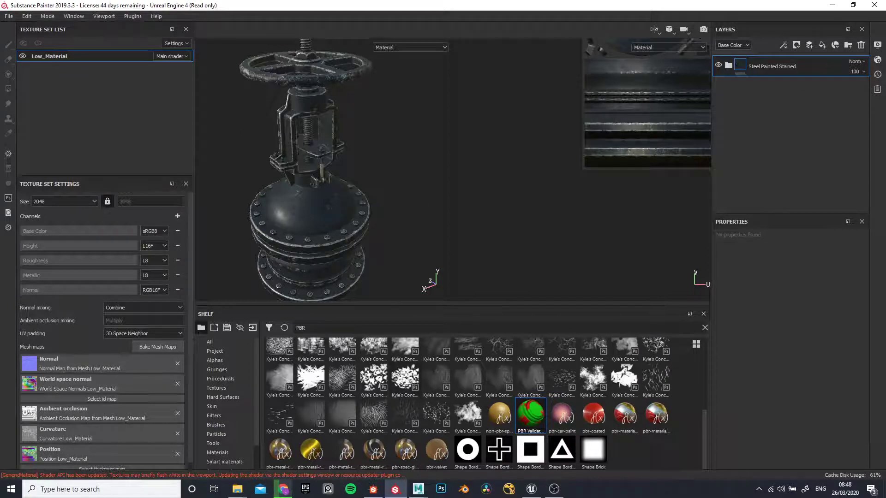
pyautogui.moveTo(535, 417); pyautogui.dragTo(790, 63)
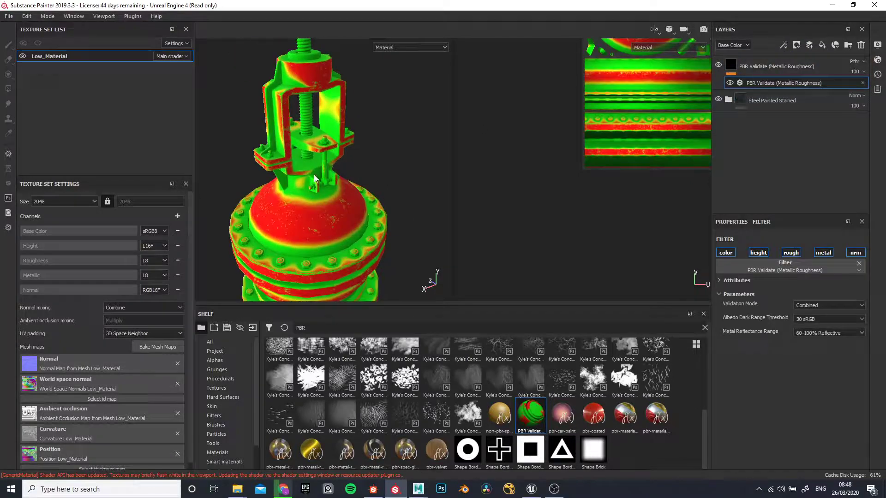
pyautogui.scroll(-4, 314, 174)
pyautogui.scroll(6, 313, 203)
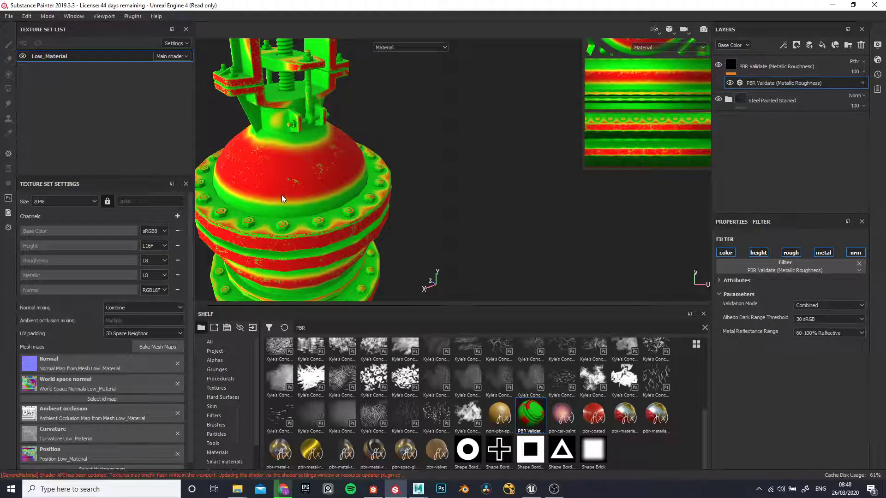
pyautogui.scroll(-3, 273, 191)
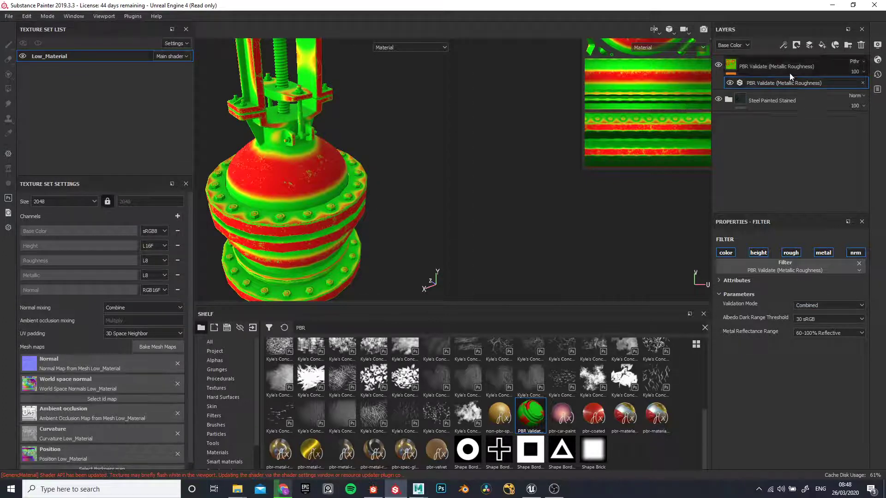
# Compare the PBR Validate filter's Albedo and Metal validation modes, leaving the mode on Albedo.
pyautogui.click(808, 303)
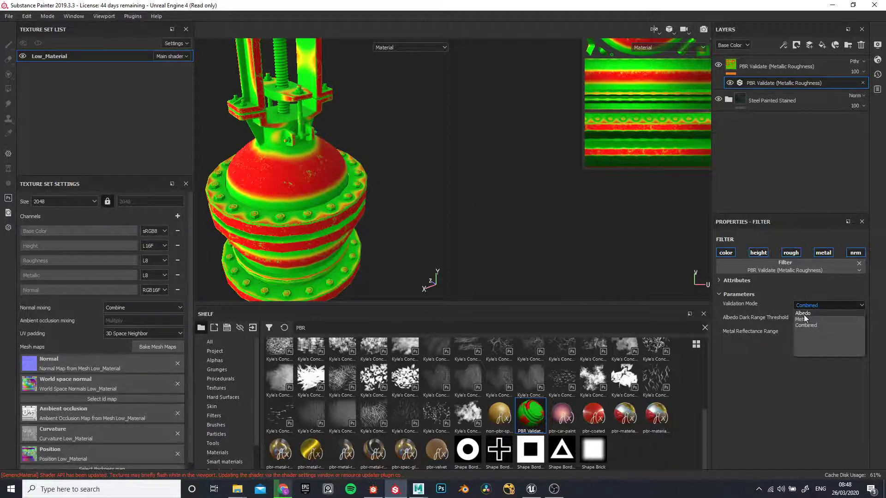
pyautogui.click(803, 314)
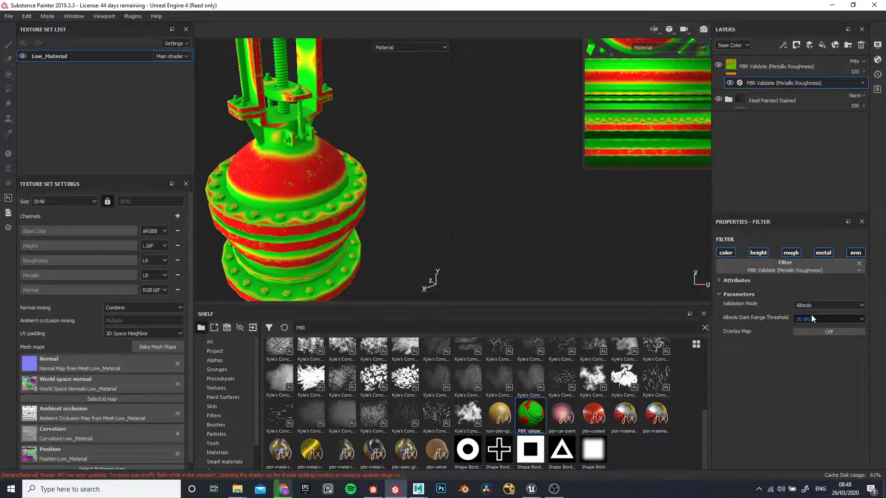
pyautogui.click(808, 305)
pyautogui.click(803, 318)
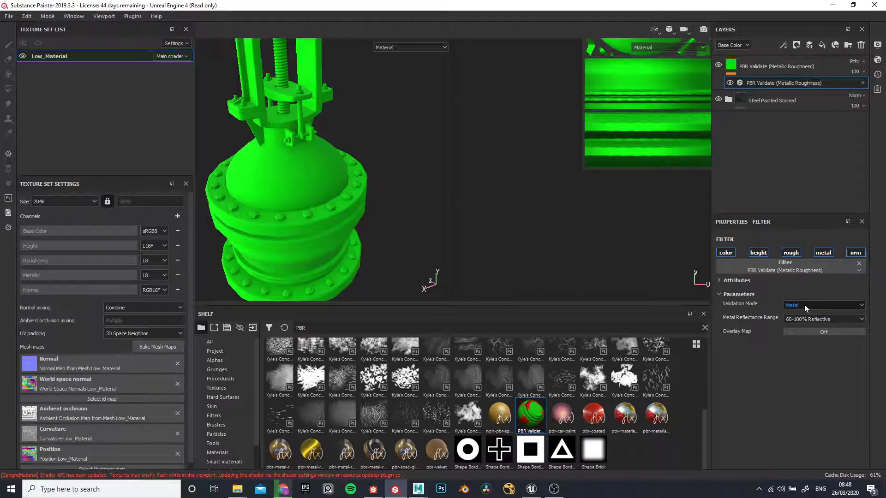
pyautogui.click(803, 304)
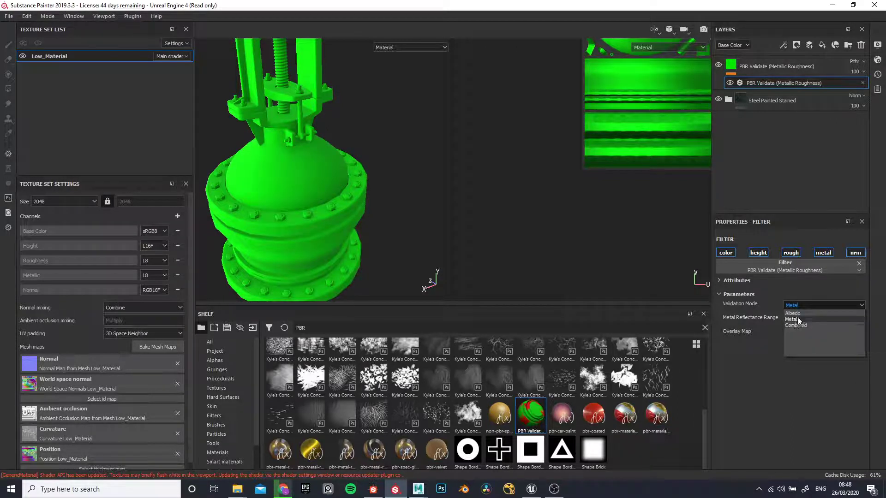
pyautogui.click(796, 313)
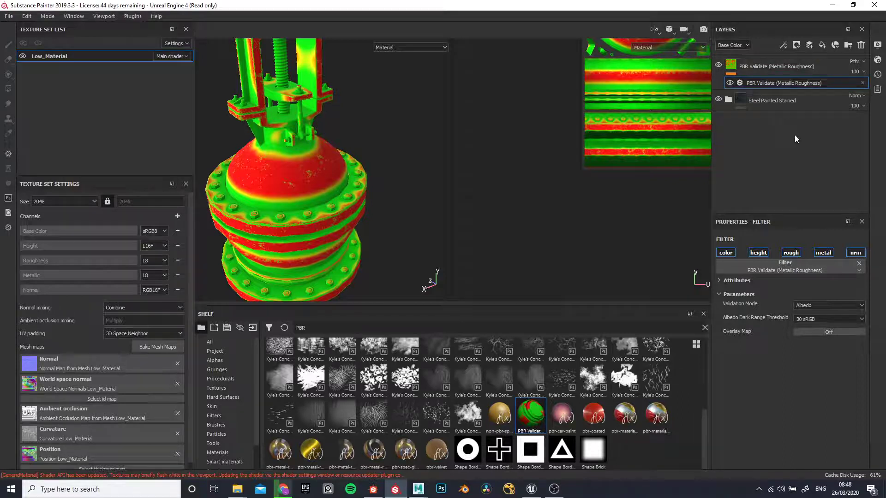
# Expand the Steel Painted Stained folder and raise the Base Paint layer's base colour brightness (V) to 0.038.
pyautogui.moveTo(740, 99)
pyautogui.click(730, 102)
pyautogui.click(729, 100)
pyautogui.scroll(-1, 813, 139)
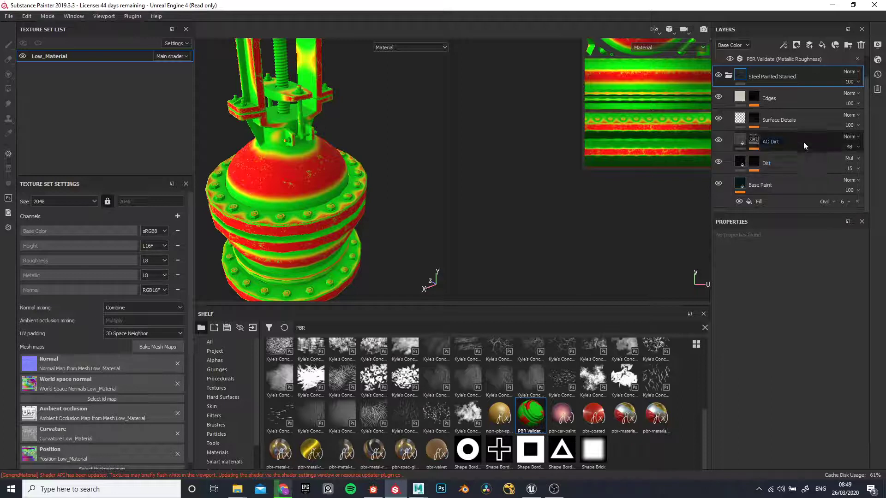
pyautogui.click(743, 184)
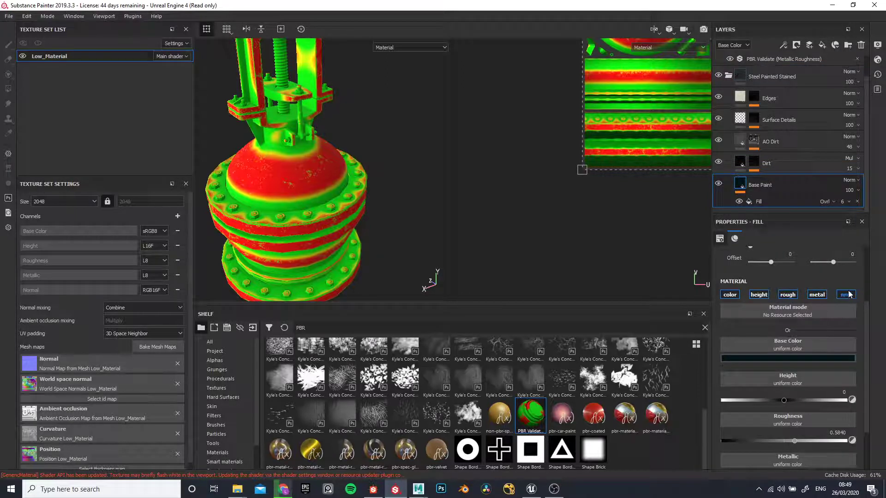
pyautogui.click(778, 361)
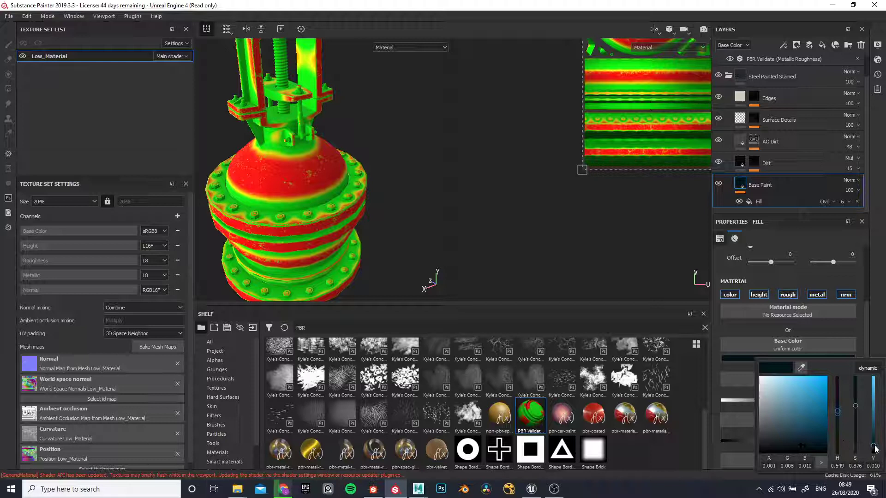
pyautogui.moveTo(874, 445); pyautogui.dragTo(871, 440)
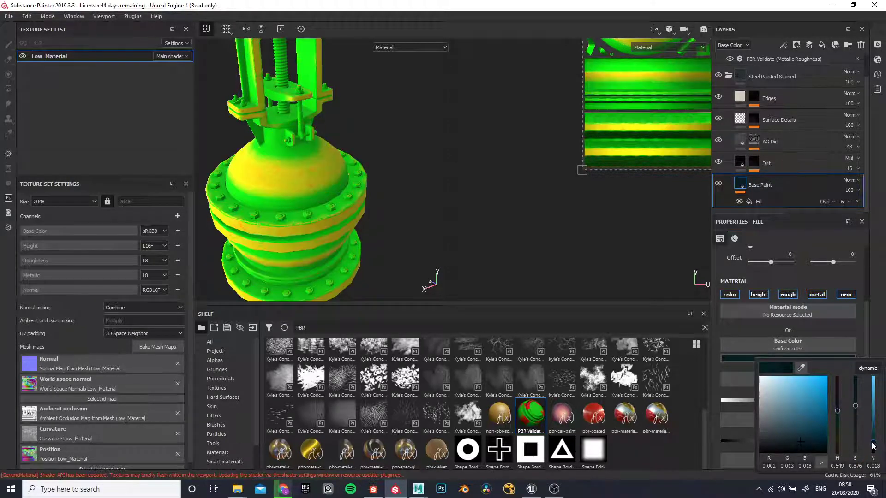
pyautogui.moveTo(872, 442); pyautogui.dragTo(874, 440)
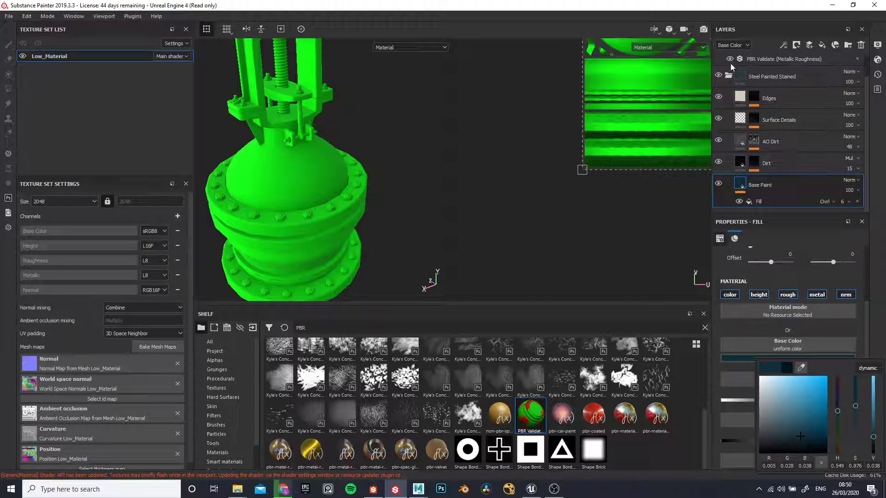
# Try a bright light blue base colour (RGB 0.087, 0.729, 1.000) on Base Paint and check it with PBR Validate off and on.
pyautogui.scroll(1, 867, 102)
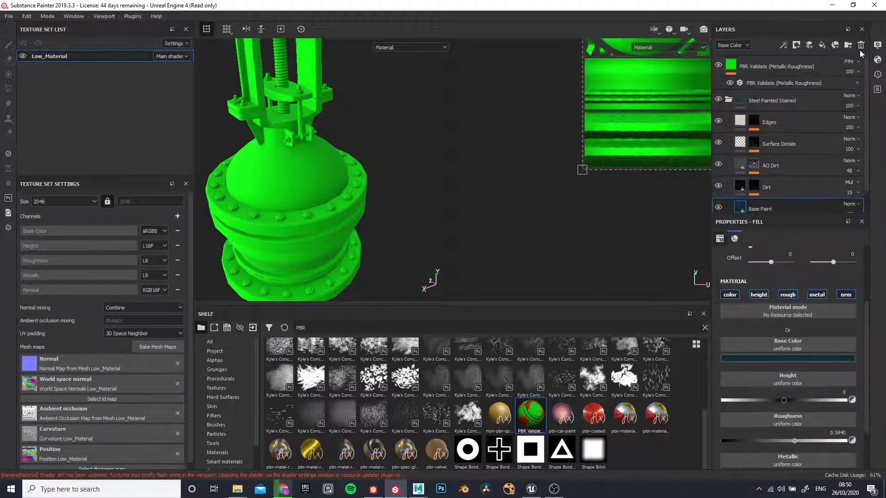
pyautogui.click(717, 66)
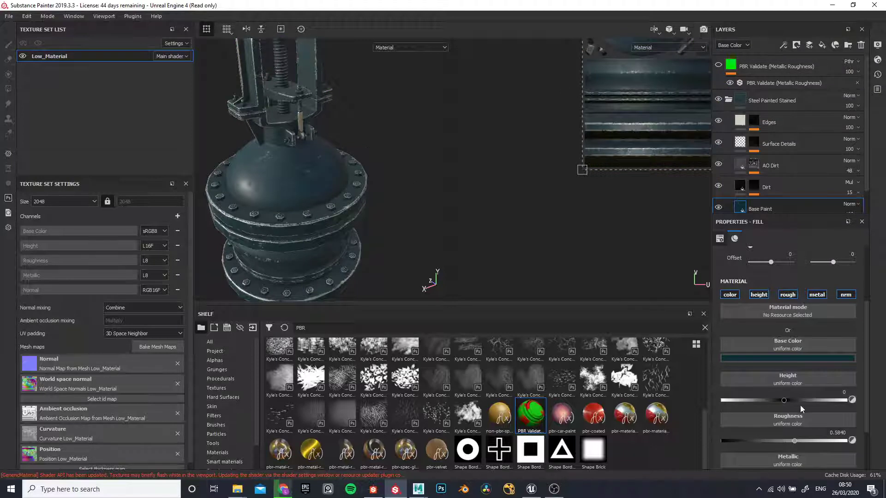
pyautogui.click(799, 359)
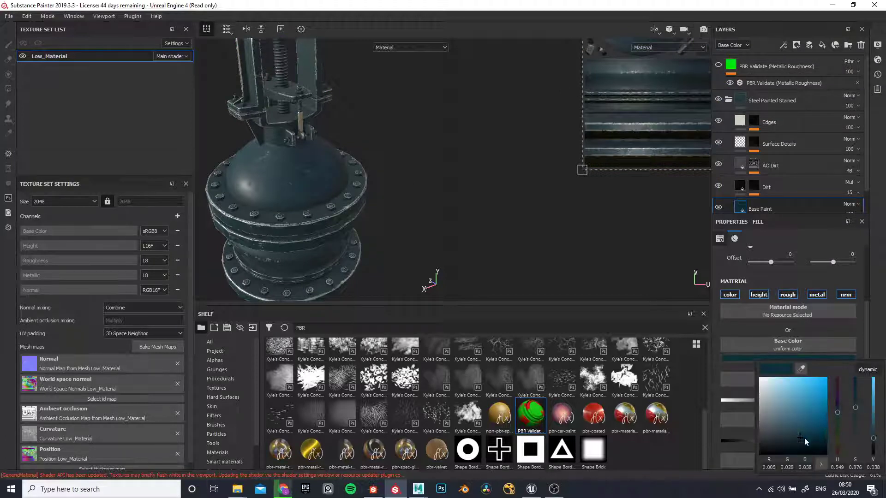
pyautogui.moveTo(800, 438); pyautogui.dragTo(805, 373)
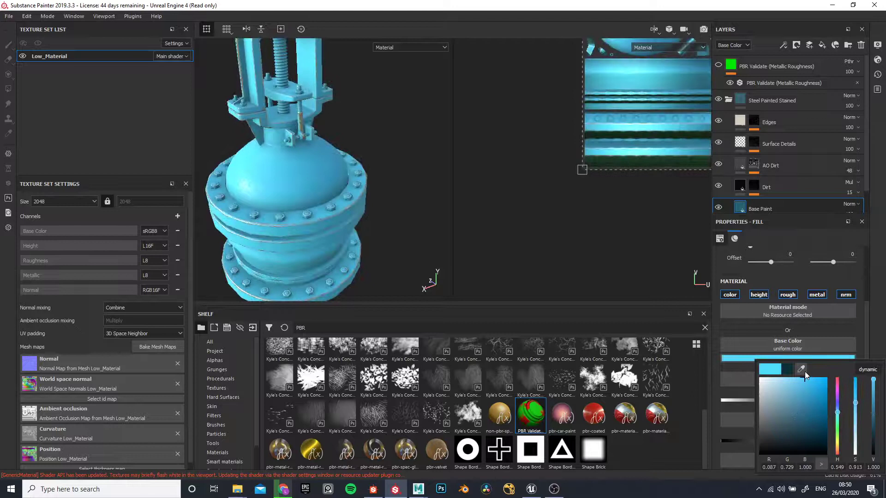
pyautogui.click(718, 66)
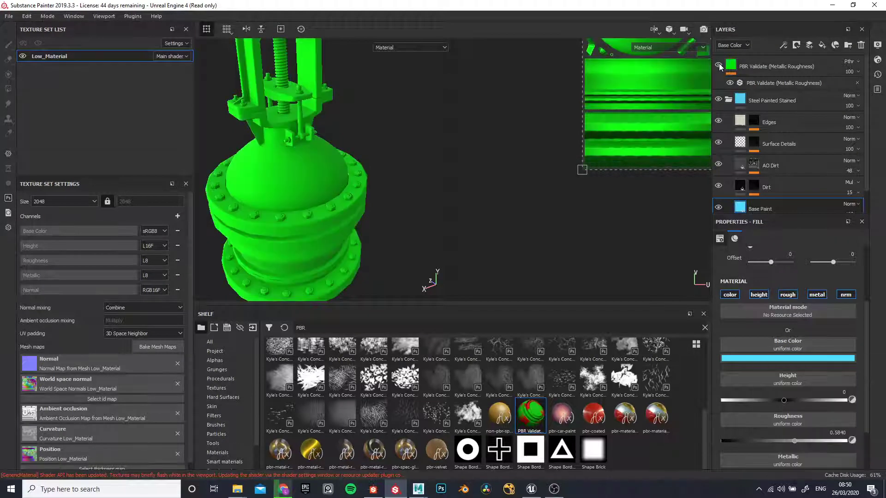
pyautogui.click(719, 65)
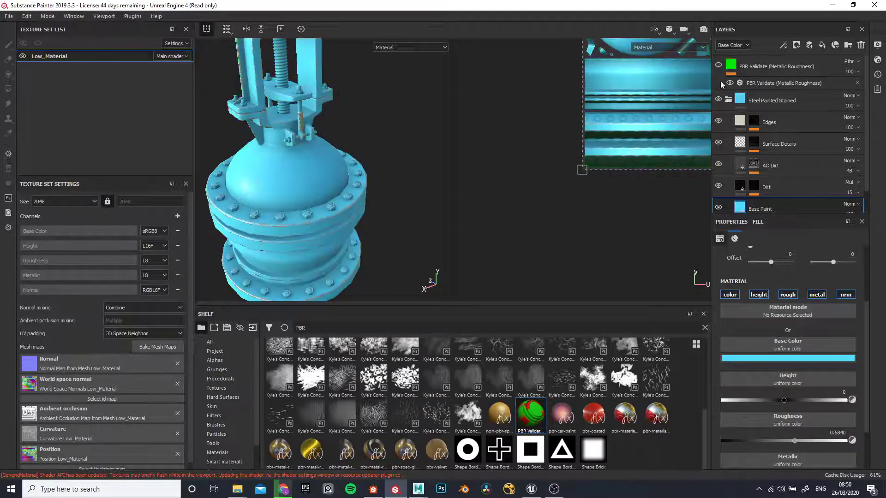
pyautogui.click(718, 67)
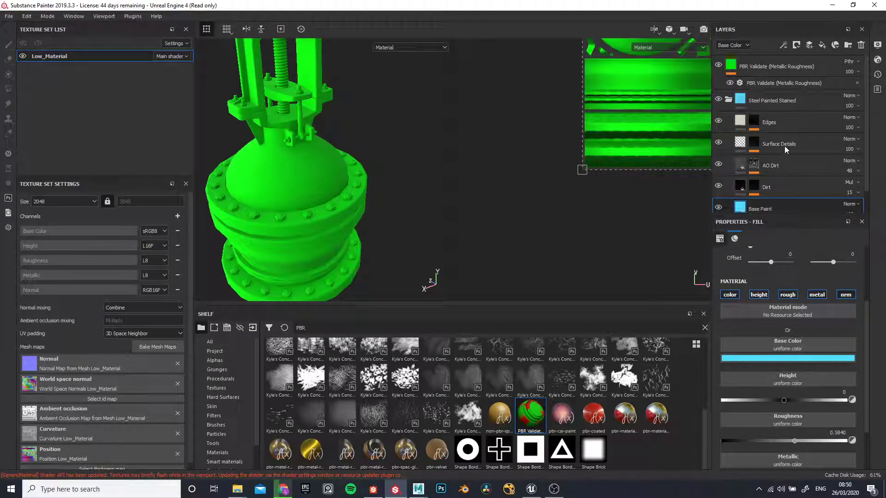
# Hide the PBR Validate layer and set the Base Paint colour to a muted blue with saturation 0.729 and value 0.099.
pyautogui.click(797, 359)
pyautogui.click(718, 66)
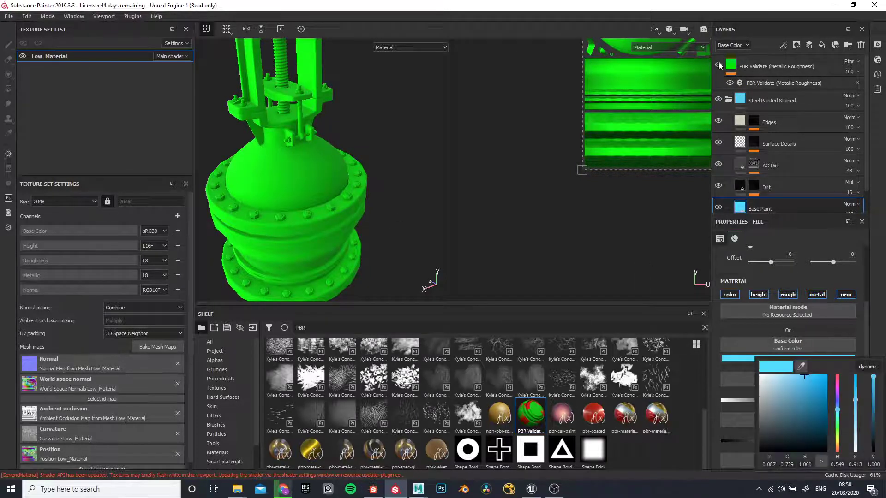
pyautogui.click(801, 359)
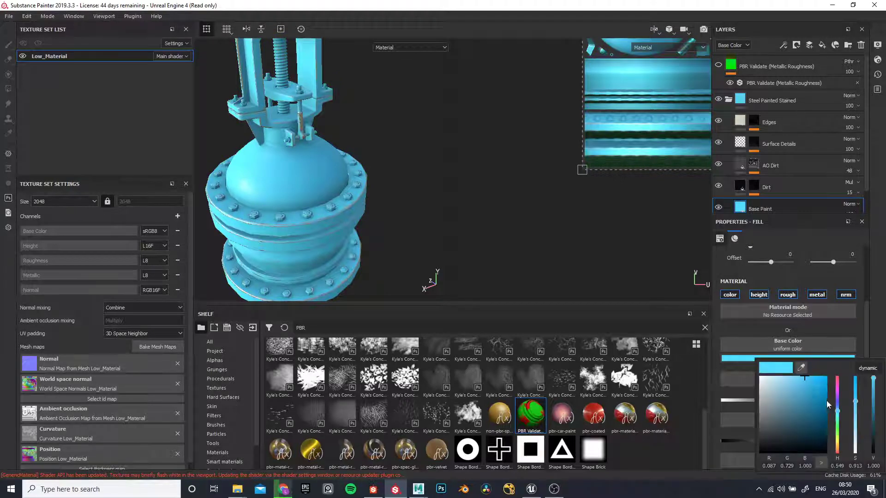
pyautogui.moveTo(806, 380); pyautogui.dragTo(803, 426)
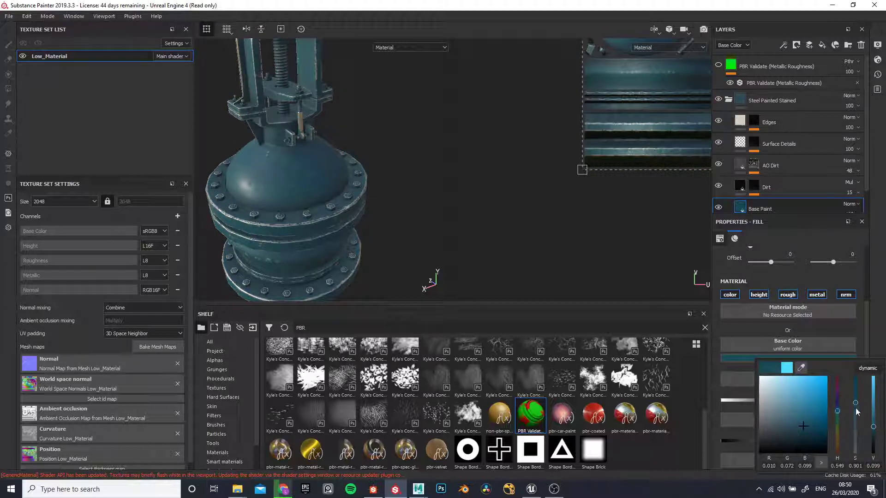
pyautogui.moveTo(855, 402); pyautogui.dragTo(854, 419)
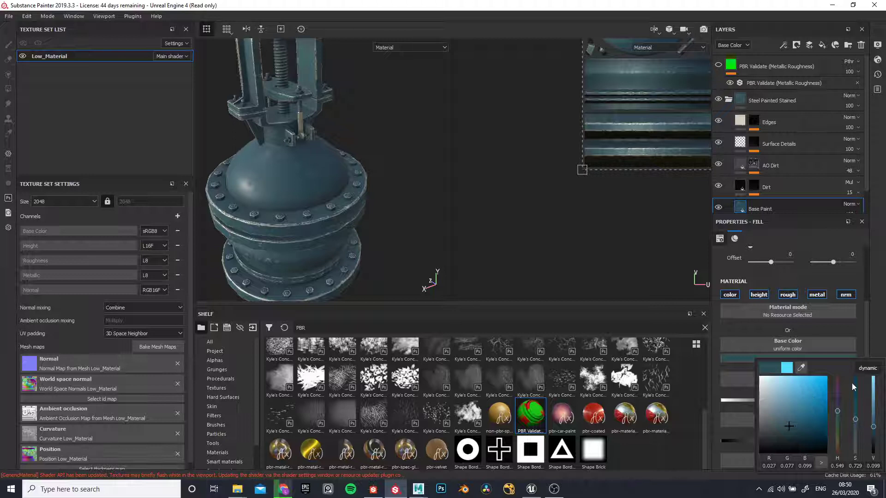
pyautogui.click(495, 199)
pyautogui.scroll(3, 350, 227)
pyautogui.scroll(-5, 322, 225)
pyautogui.scroll(5, 308, 194)
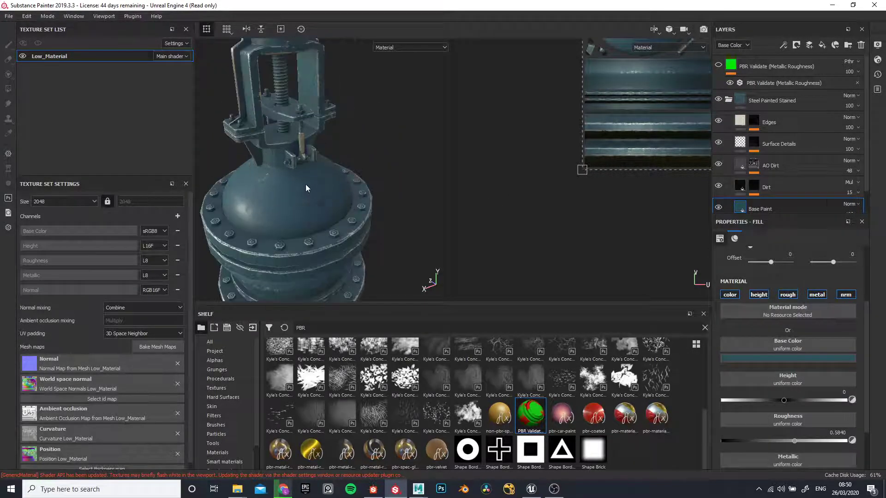
# Show the PBR Validate layer again and set its filter's validation mode to Metal.
pyautogui.click(775, 67)
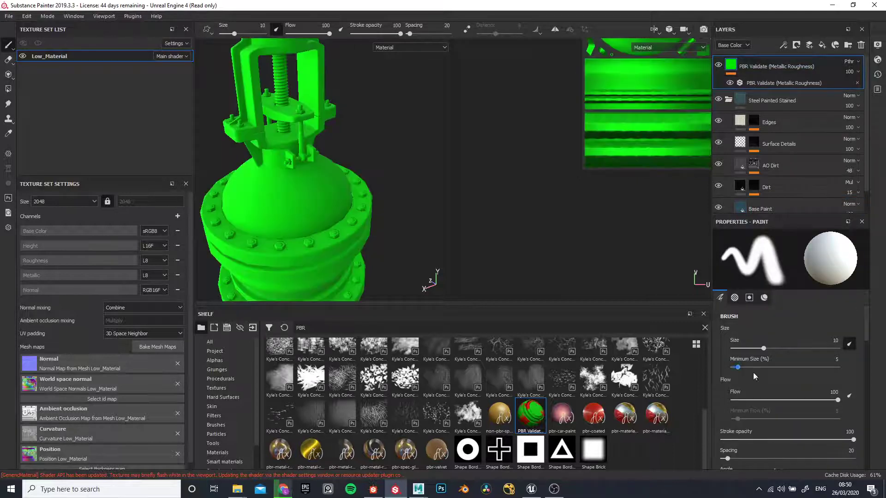
pyautogui.click(765, 83)
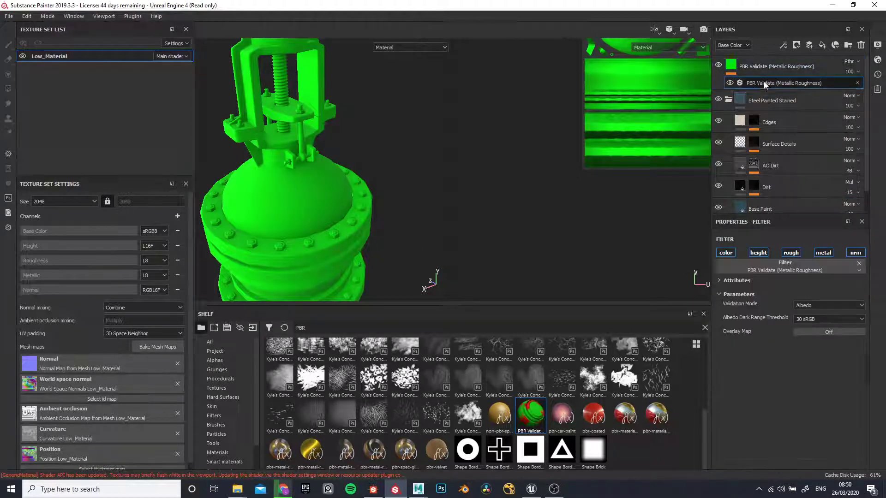
pyautogui.click(812, 305)
pyautogui.click(803, 320)
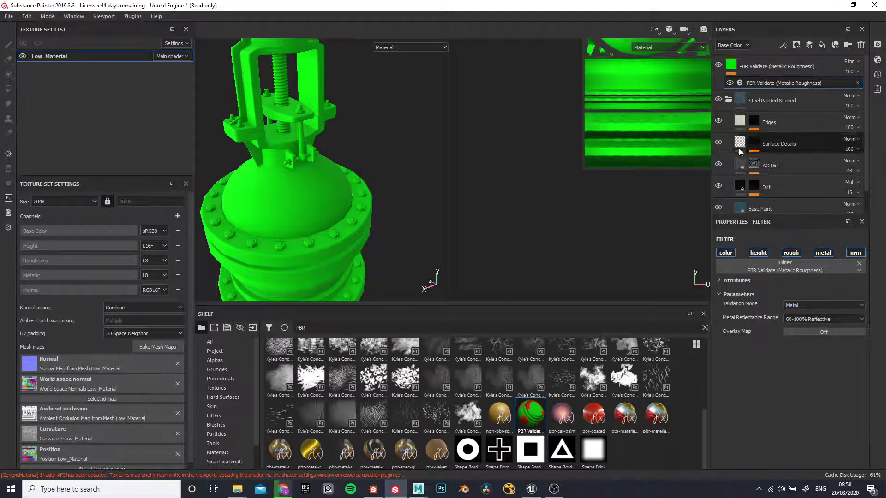
# Try a dark brownish base colour (RGB 0.076, 0.067, 0.055) on the Edges layer.
pyautogui.scroll(-1, 783, 161)
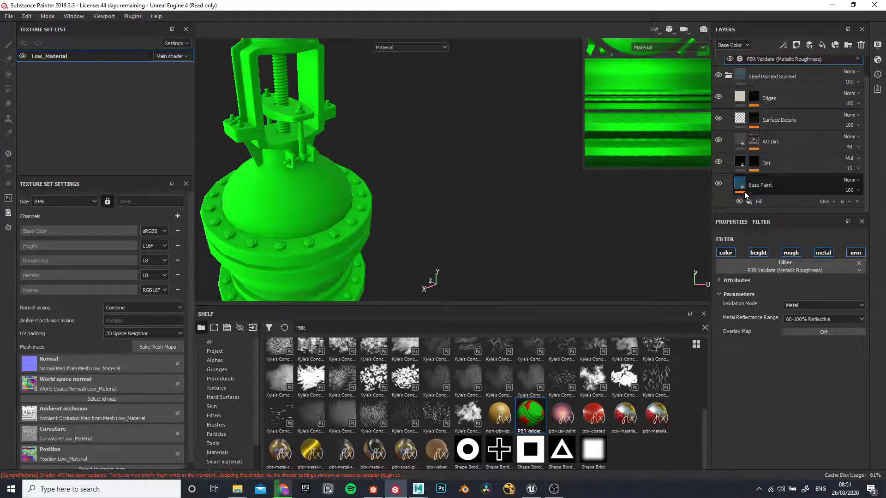
pyautogui.scroll(1, 738, 120)
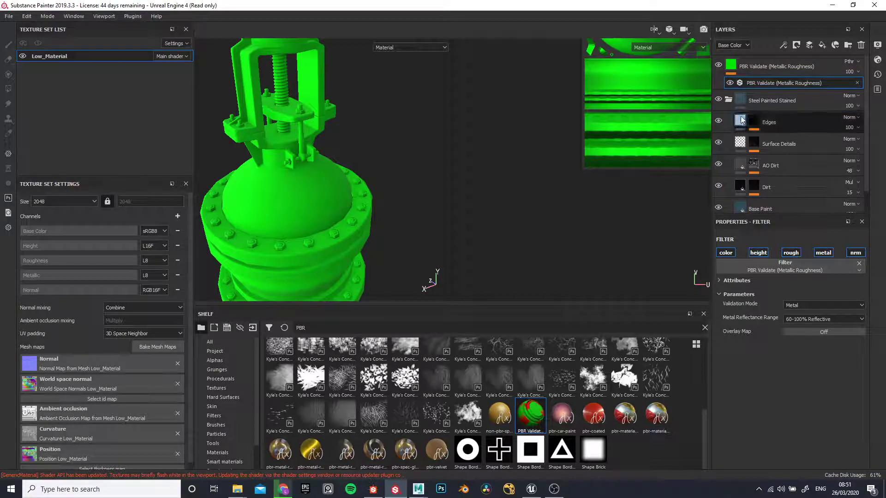
pyautogui.click(738, 147)
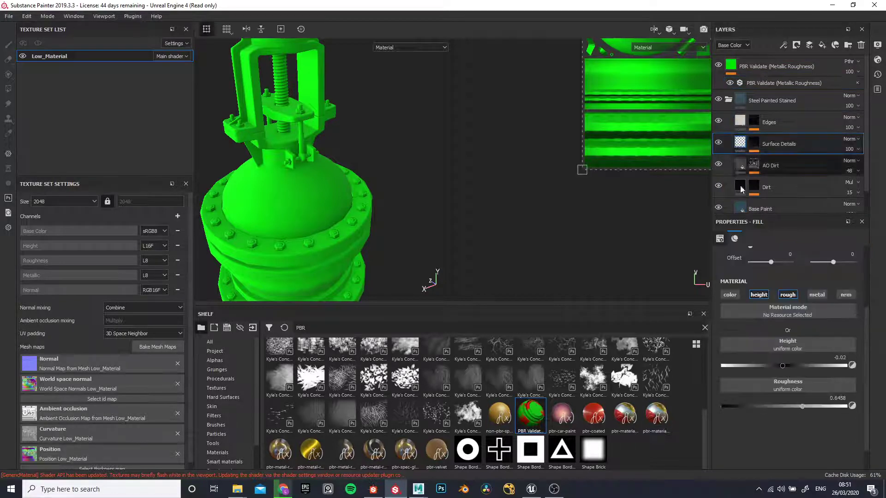
pyautogui.click(740, 124)
pyautogui.click(787, 358)
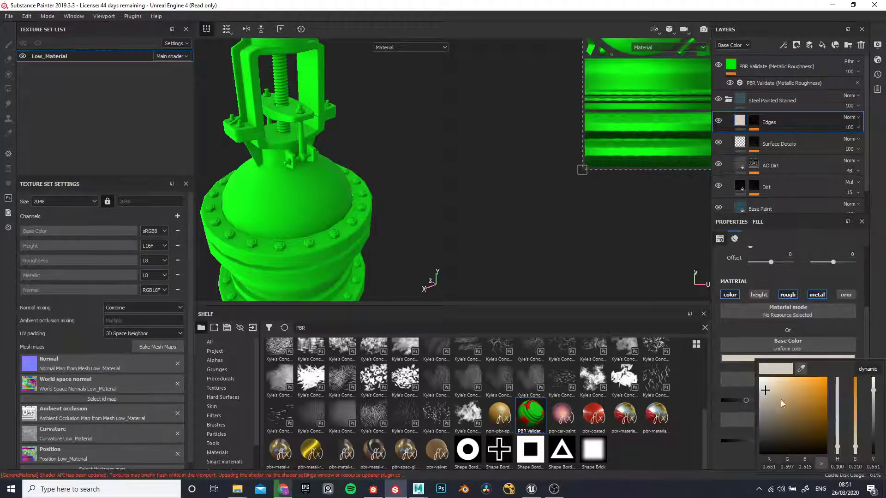
pyautogui.click(763, 409)
pyautogui.moveTo(763, 408); pyautogui.dragTo(767, 430)
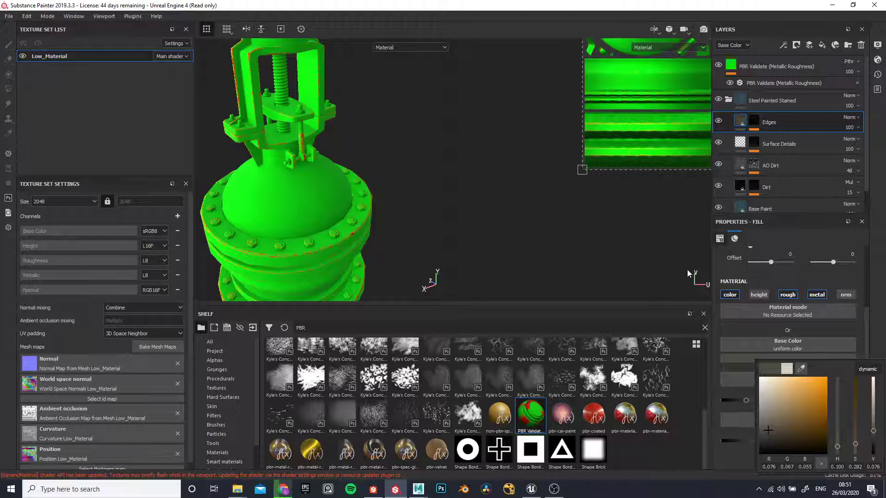
# Hide the PBR Validate layer and examine the darkened edge wear up close on the valve's bolts and body.
pyautogui.click(718, 65)
pyautogui.scroll(-3, 304, 137)
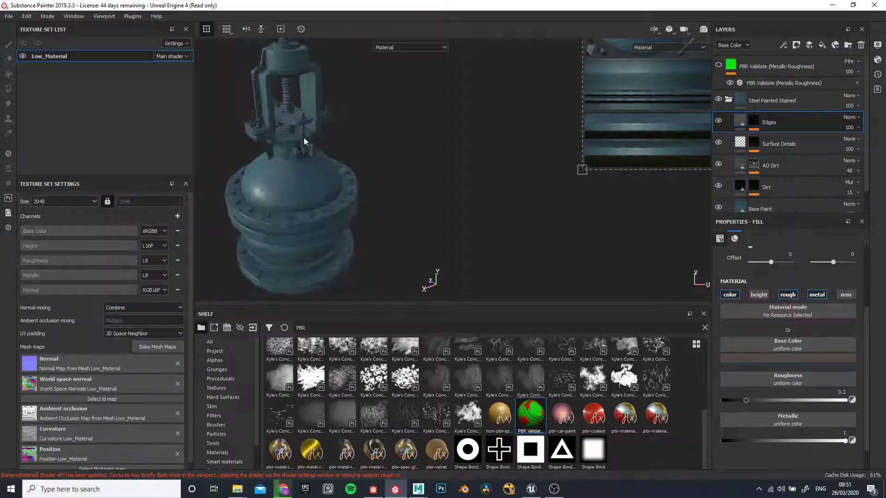
pyautogui.scroll(5, 269, 192)
pyautogui.scroll(4, 317, 264)
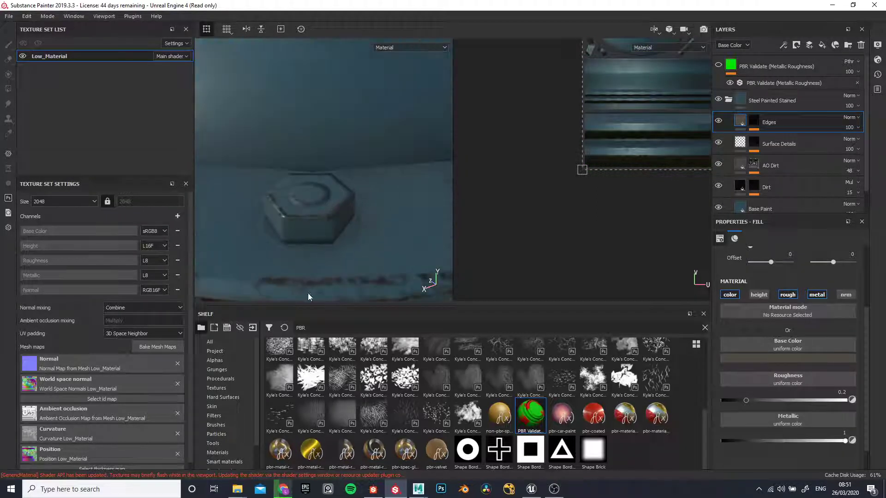
pyautogui.scroll(-5, 323, 206)
pyautogui.scroll(5, 312, 213)
pyautogui.scroll(-2, 311, 222)
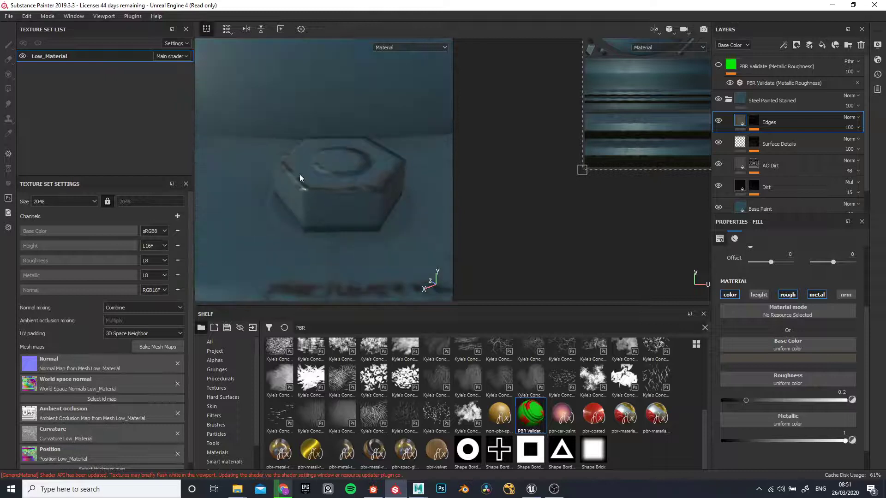
pyautogui.scroll(-5, 331, 205)
pyautogui.scroll(-2, 273, 98)
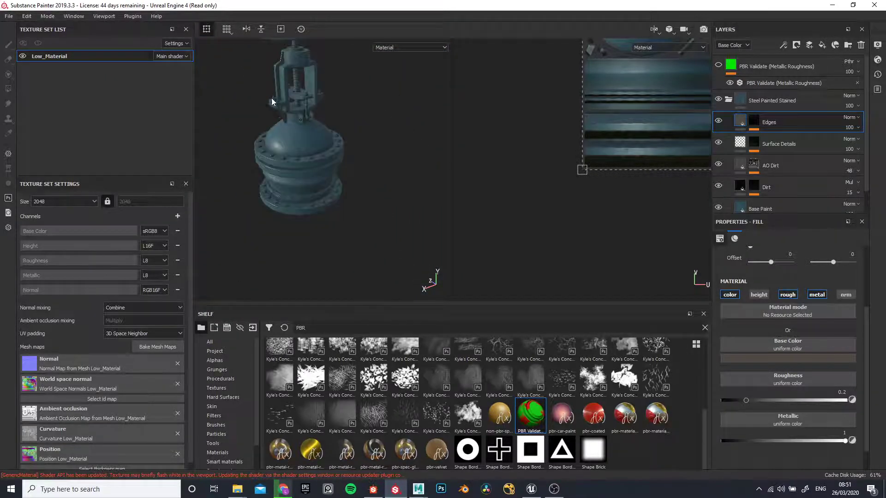
pyautogui.scroll(7, 279, 83)
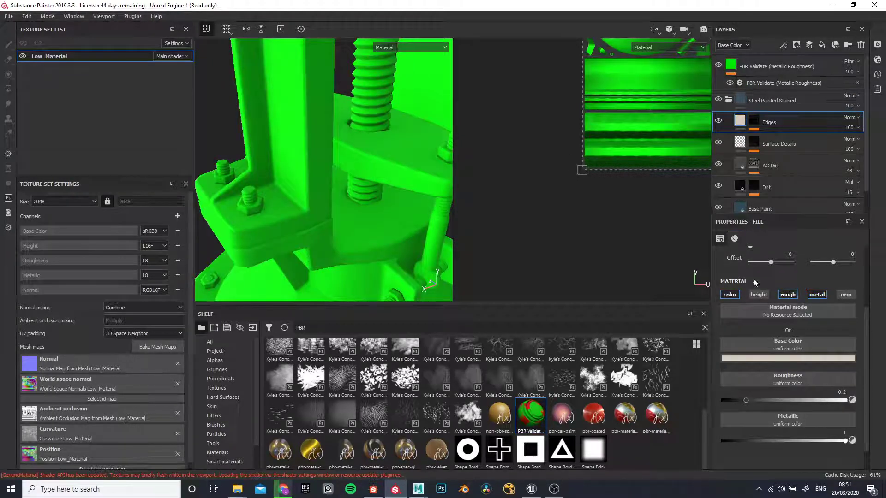
# Review the PBR Validate filter's metal settings and check the Edges layer's base colour and metallic value.
pyautogui.click(763, 86)
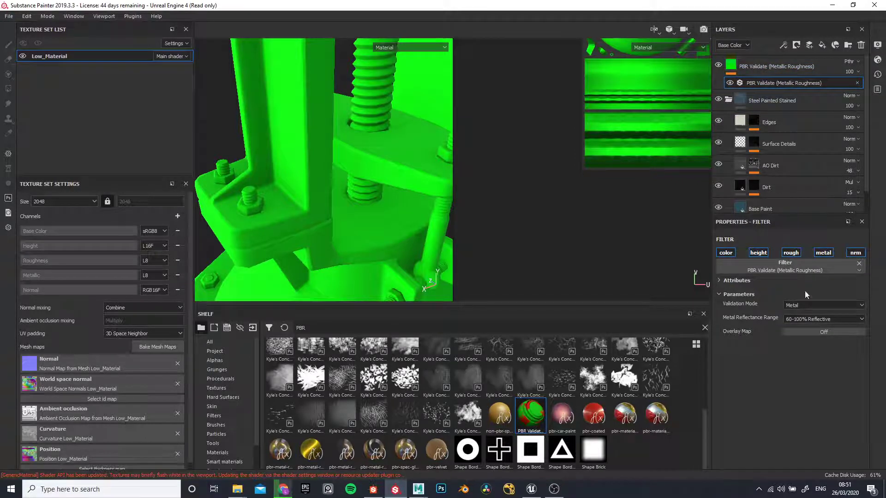
pyautogui.click(740, 127)
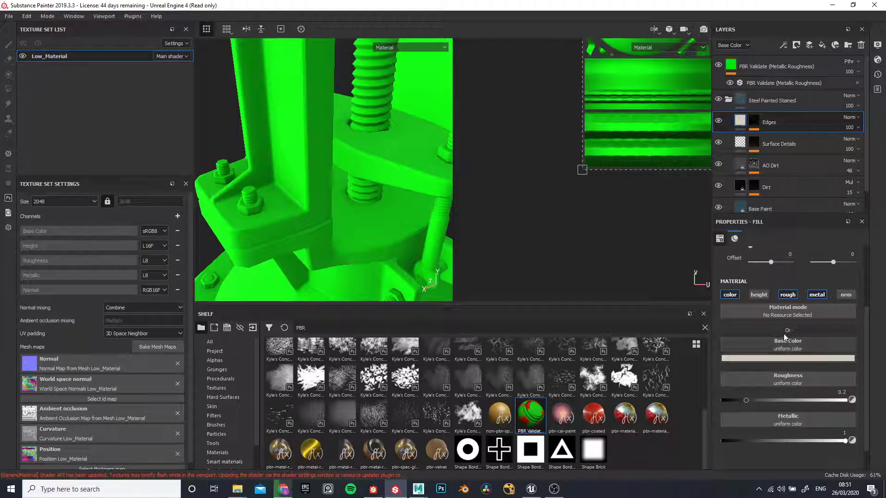
pyautogui.moveTo(845, 444)
pyautogui.mouseDown()
pyautogui.moveTo(780, 444)
pyautogui.moveTo(849, 443)
pyautogui.mouseUp()
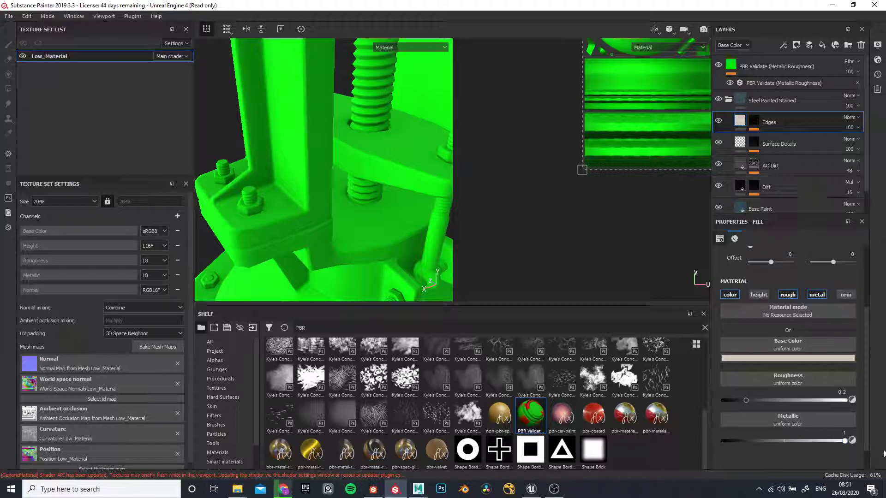
# Switch the PBR Validate filter's validation mode to Albedo and back to Metal to compare the two.
pyautogui.click(738, 82)
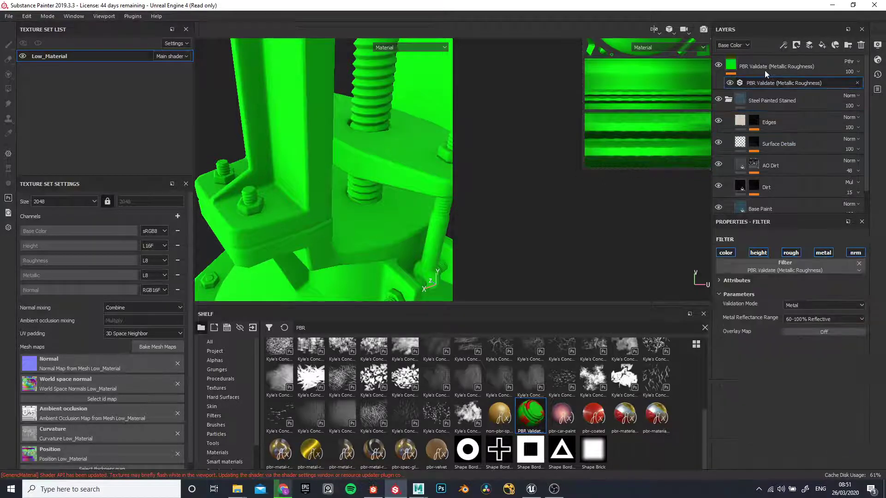
pyautogui.click(801, 305)
pyautogui.click(795, 312)
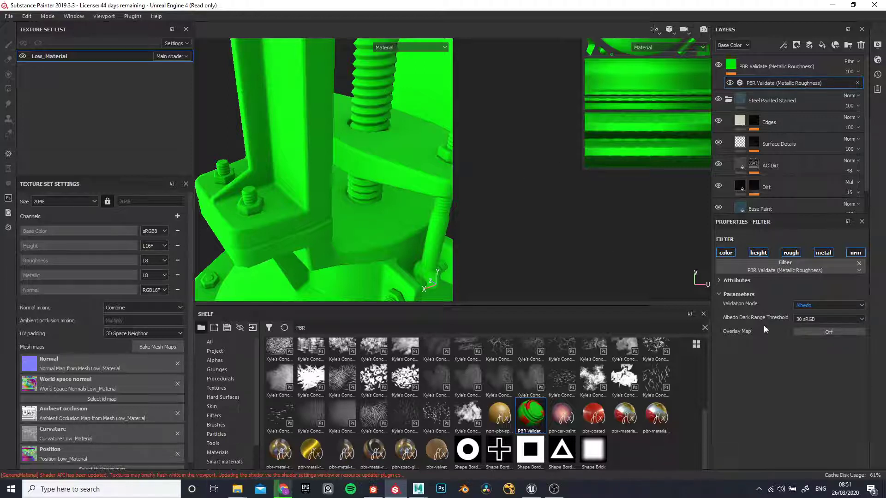
pyautogui.click(808, 305)
pyautogui.click(801, 321)
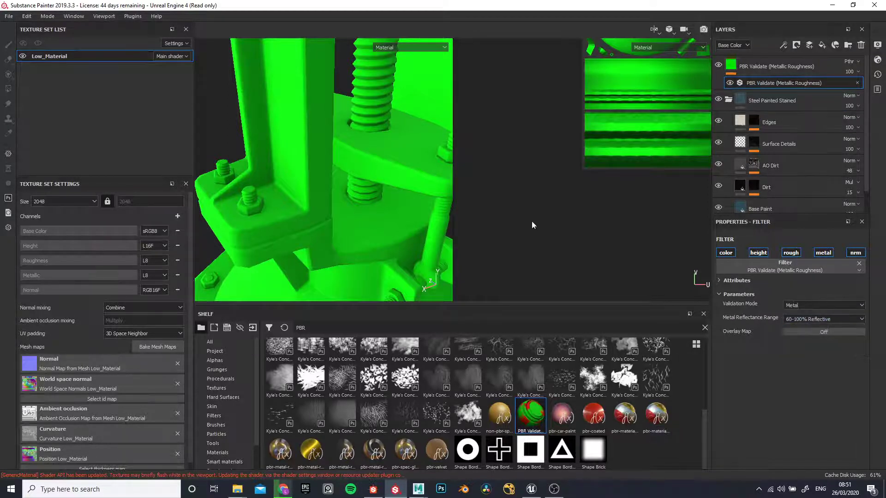
# Hide and delete the PBR Validate layer, and look over the painted valve in the 3D and UV views.
pyautogui.scroll(-10, 344, 223)
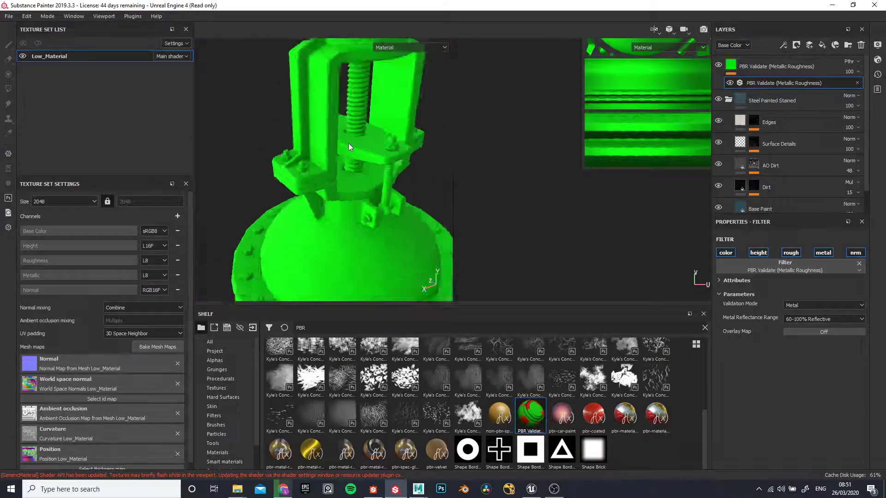
pyautogui.click(717, 65)
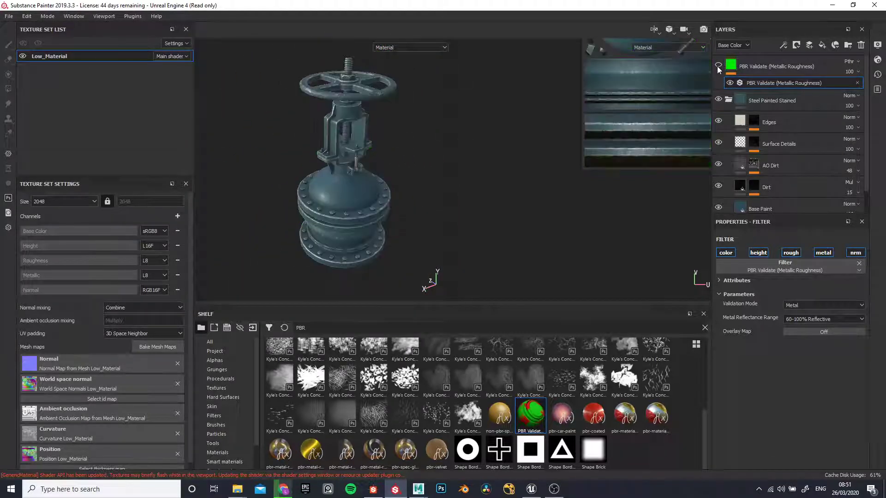
pyautogui.click(762, 67)
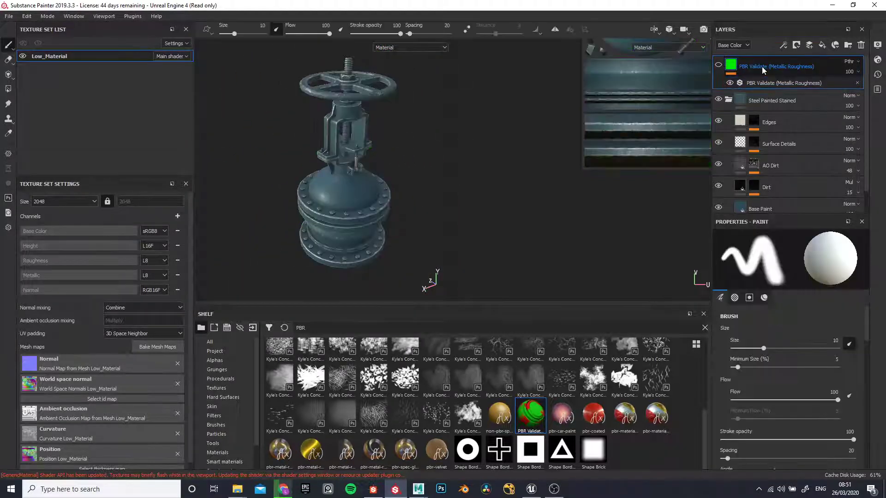
pyautogui.click(860, 45)
pyautogui.scroll(5, 341, 203)
pyautogui.scroll(-5, 339, 203)
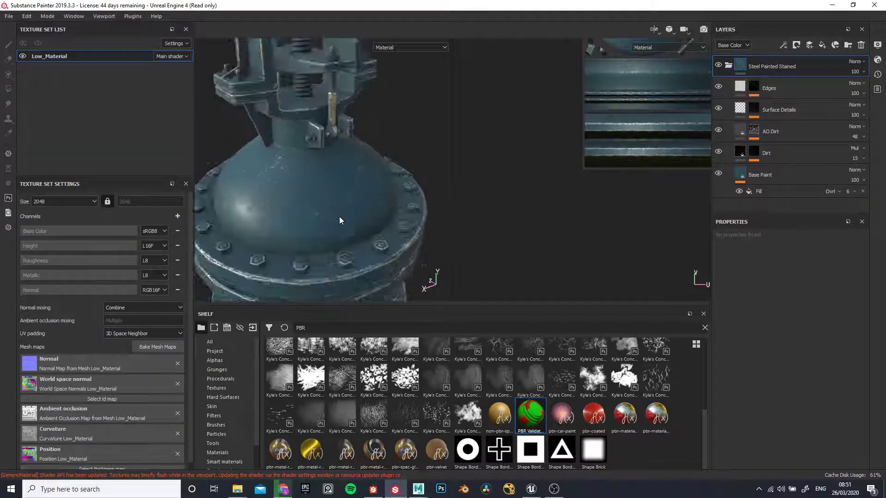
pyautogui.scroll(1, 325, 189)
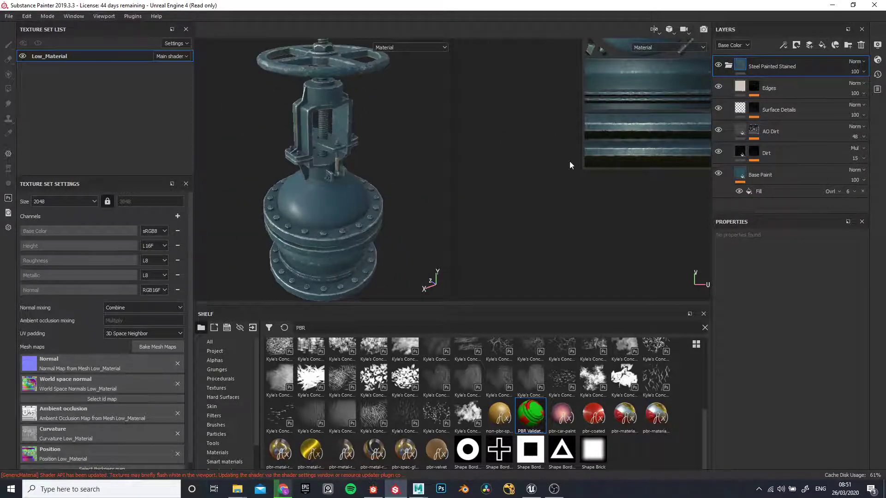
pyautogui.scroll(-5, 558, 200)
pyautogui.scroll(4, 630, 103)
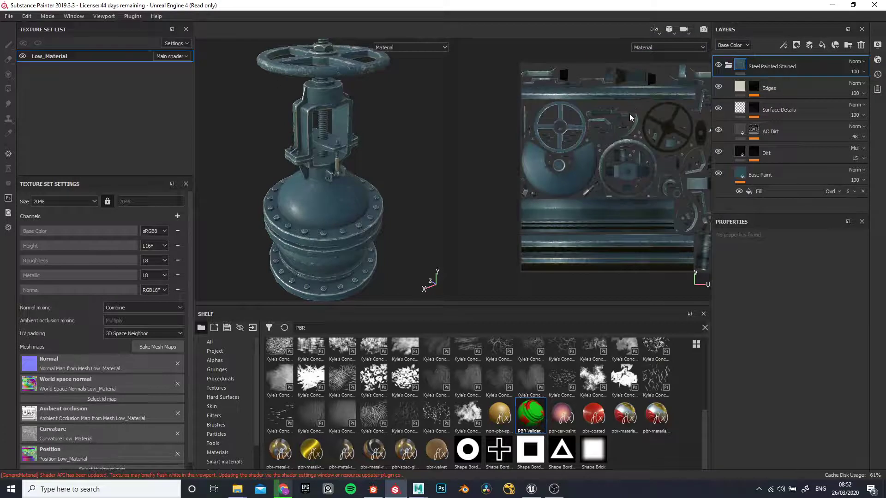
pyautogui.scroll(-1, 628, 125)
# Open the texture export configuration and remove the existing new_RMAO preset.
pyautogui.click(9, 17)
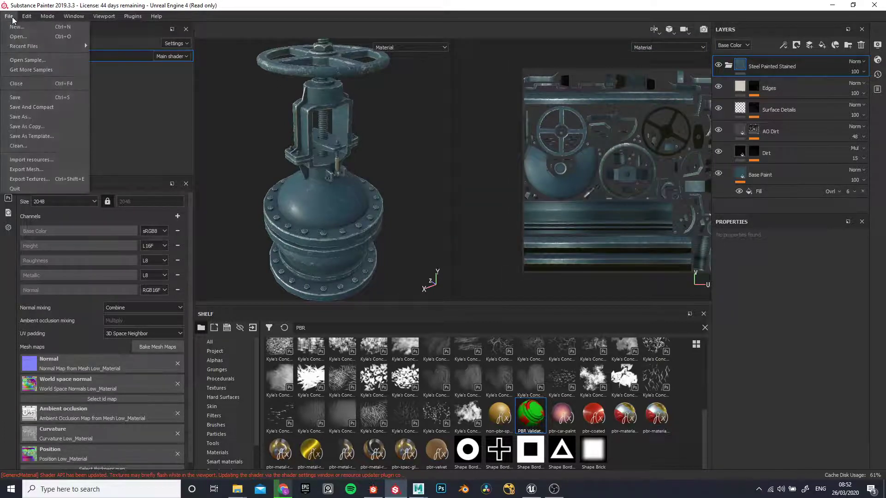
pyautogui.click(46, 180)
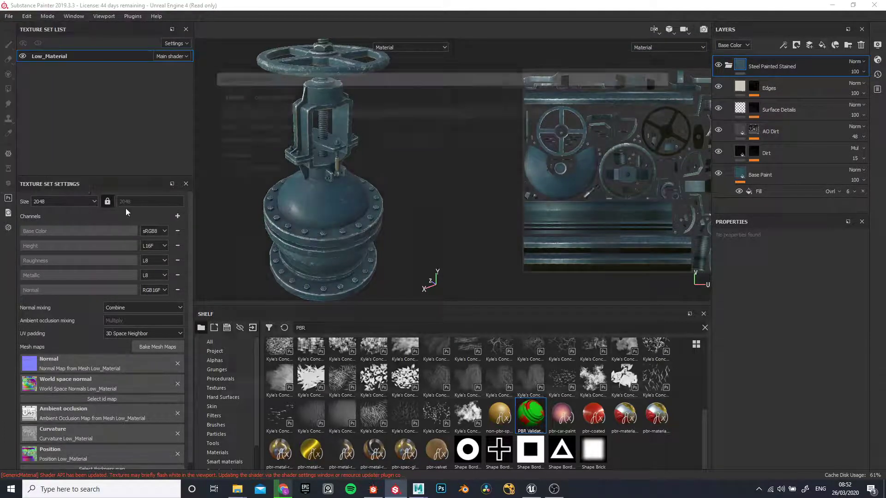
pyautogui.click(267, 93)
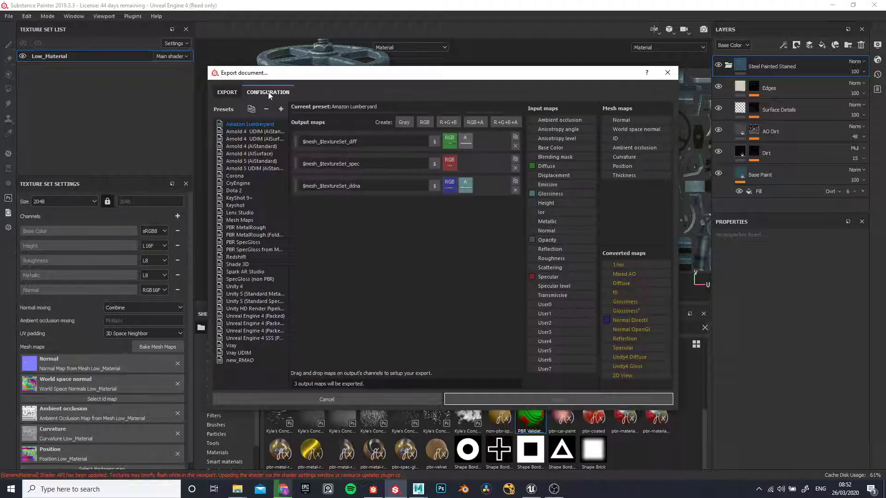
pyautogui.click(245, 361)
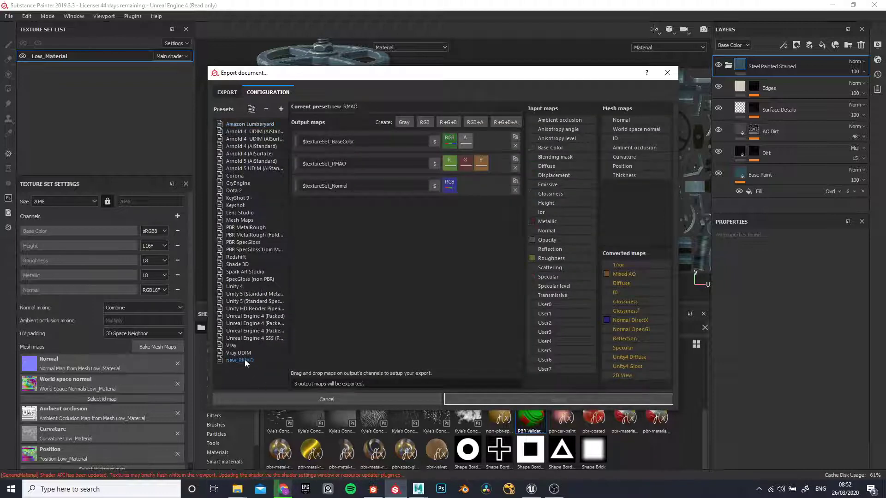
pyautogui.rightClick(244, 360)
pyautogui.click(261, 382)
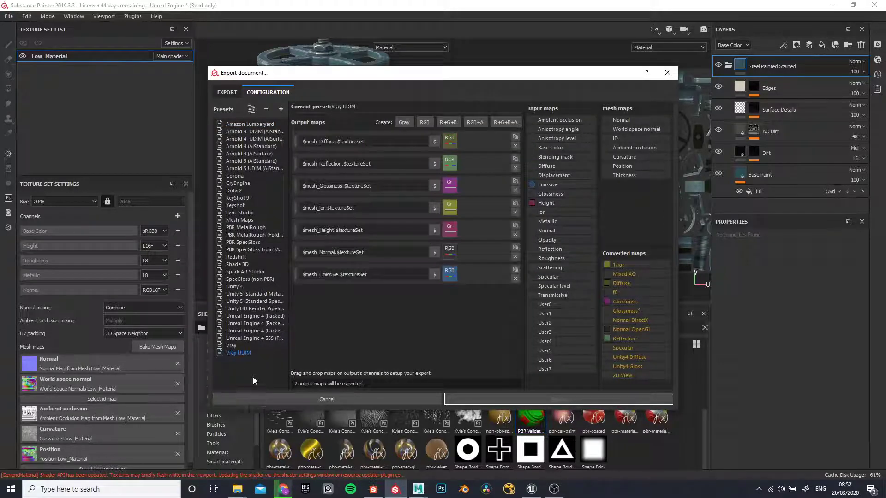
# Widen the preset list, duplicate the Unreal Engine 4 (Packed) preset and rename the copy as new_RMAO.
pyautogui.moveTo(289, 234); pyautogui.dragTo(333, 233)
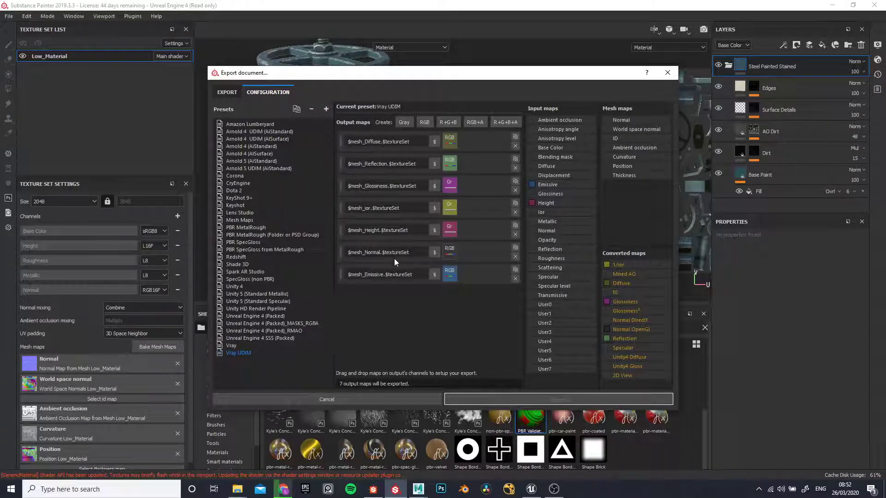
pyautogui.click(265, 316)
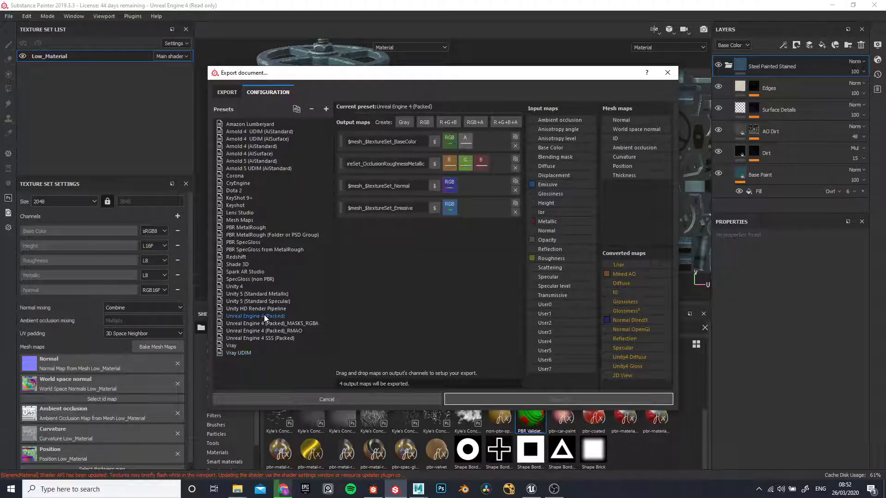
pyautogui.rightClick(265, 316)
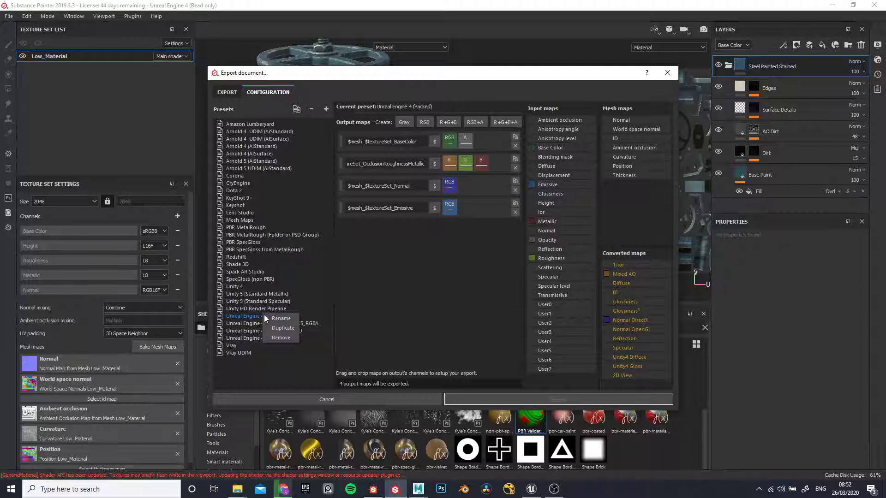
pyautogui.click(287, 329)
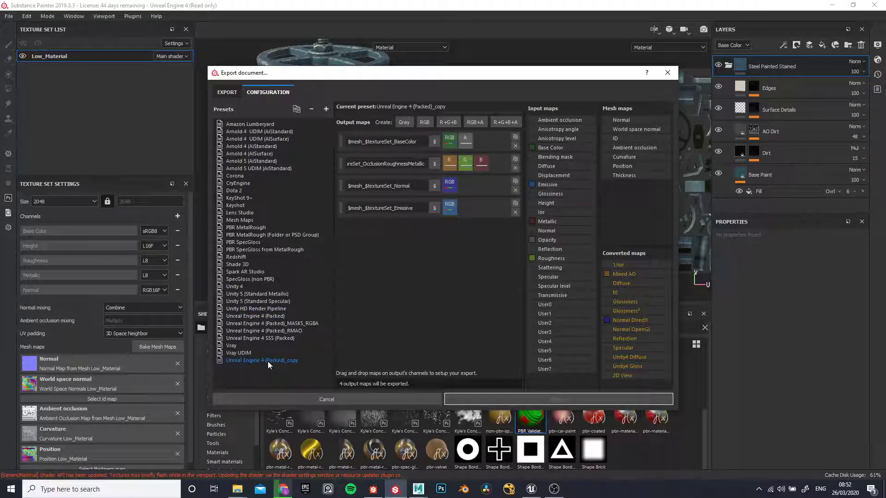
pyautogui.doubleClick(270, 360)
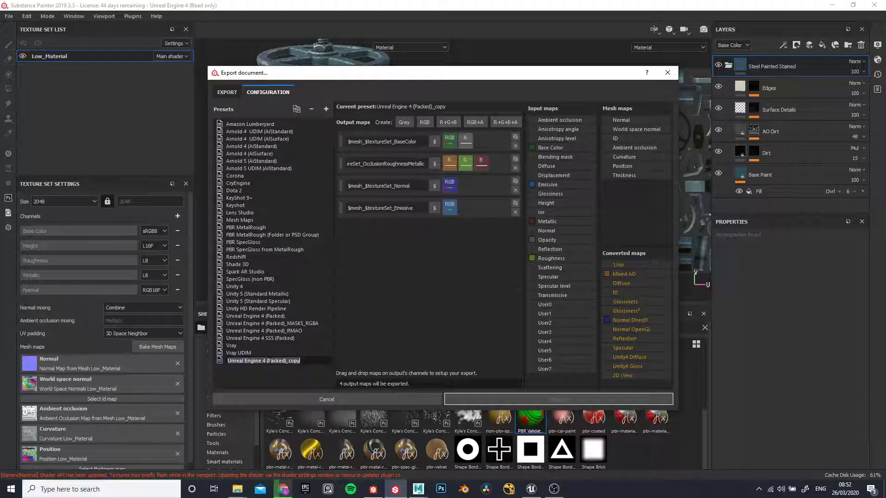
pyautogui.write('n')
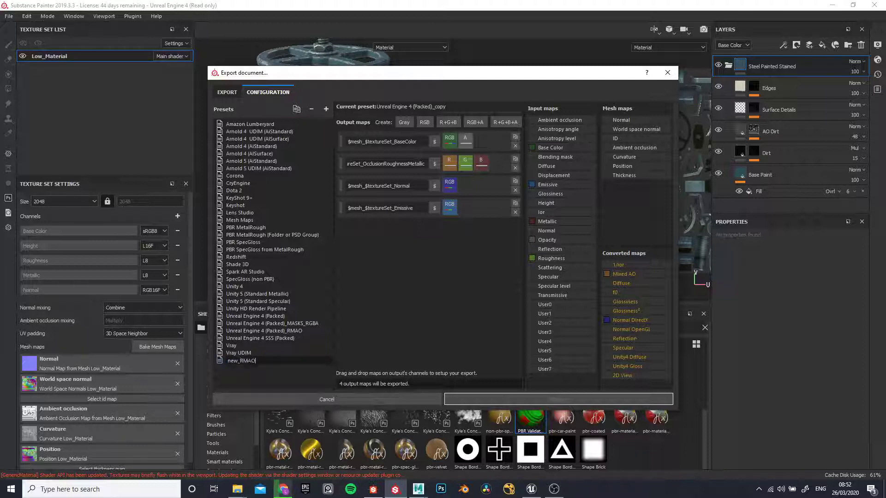
pyautogui.write('ew_RMAO')
pyautogui.click(271, 380)
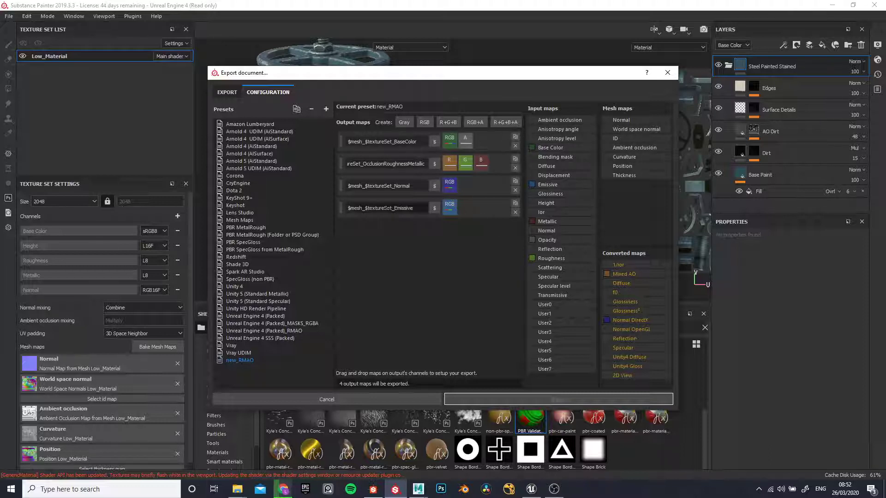
# Remove the Emissive output map from the new_RMAO preset.
pyautogui.click(514, 212)
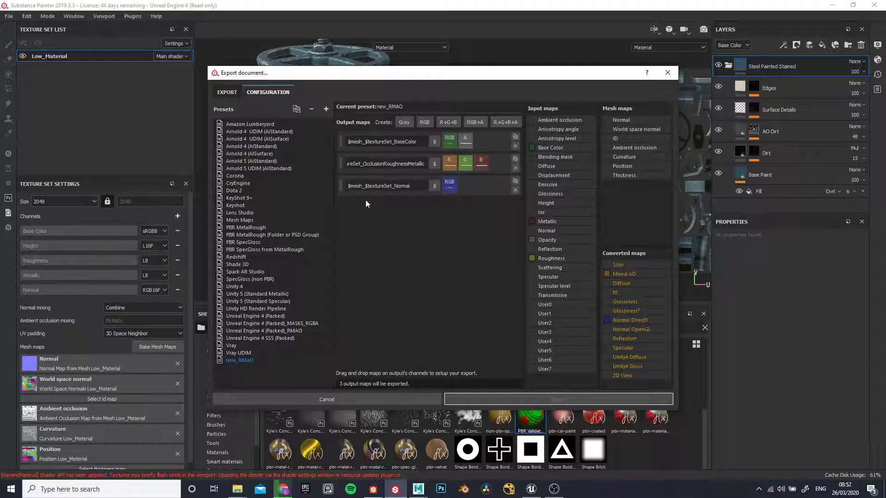
# Check the $mesh and $textureSet tokens in the BaseColor output name, and close the export dialog.
pyautogui.moveTo(348, 141); pyautogui.dragTo(365, 142)
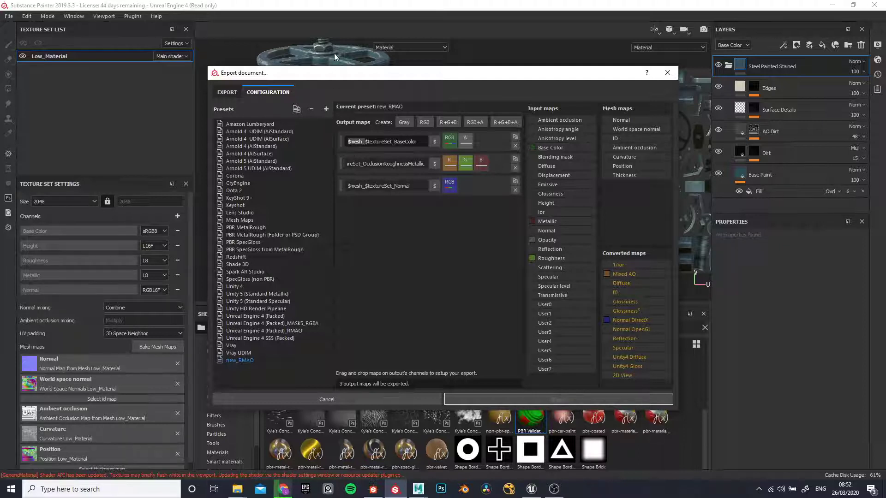
pyautogui.moveTo(365, 141); pyautogui.dragTo(391, 142)
pyautogui.click(667, 73)
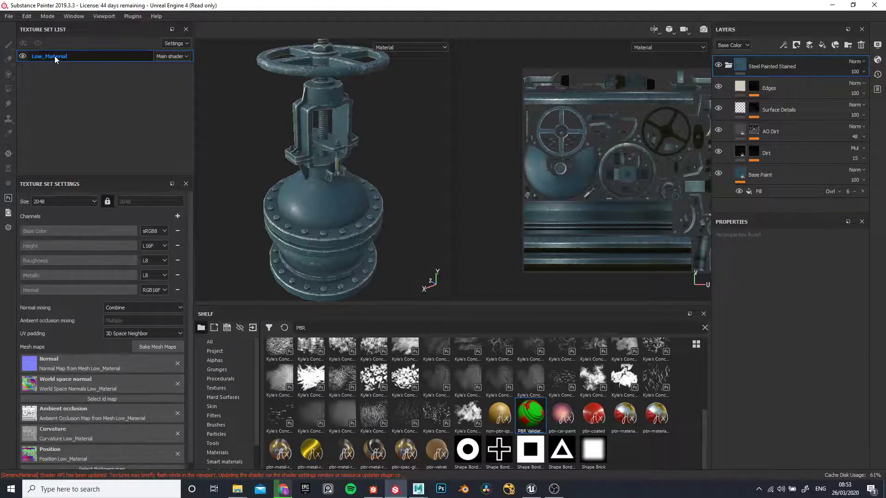
pyautogui.press('F2')
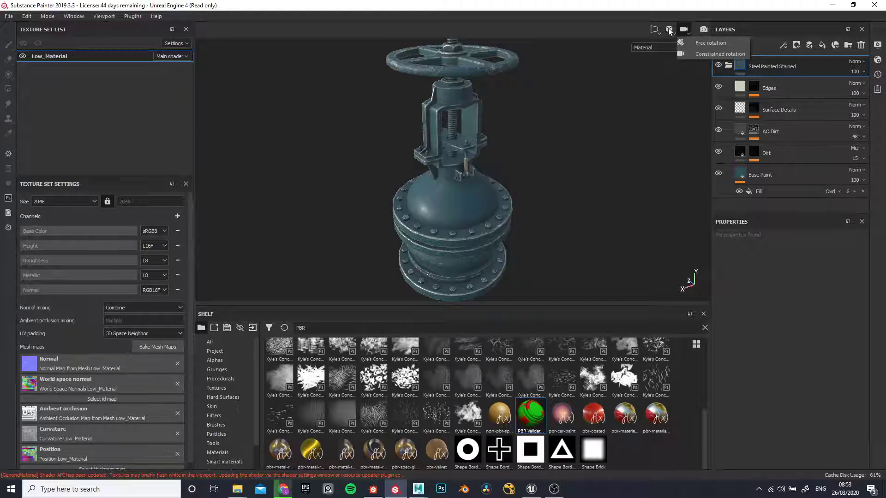
pyautogui.moveTo(659, 29)
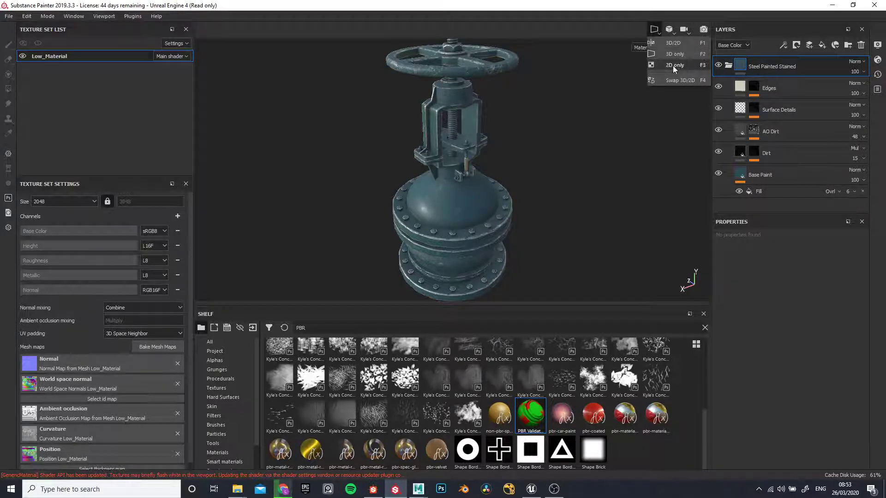
pyautogui.click(673, 43)
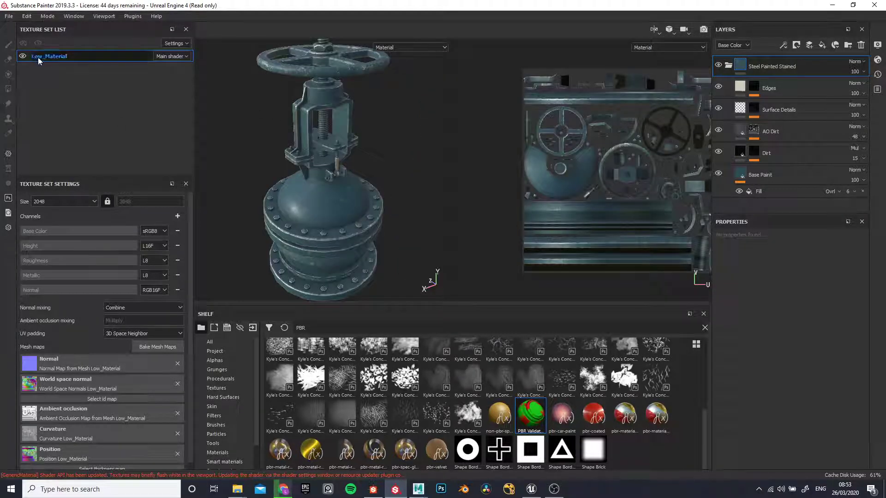
# Rename the Low_Material texture set as SM_valve.
pyautogui.rightClick(38, 57)
pyautogui.click(56, 62)
pyautogui.write('SM_valve')
pyautogui.press('Return')
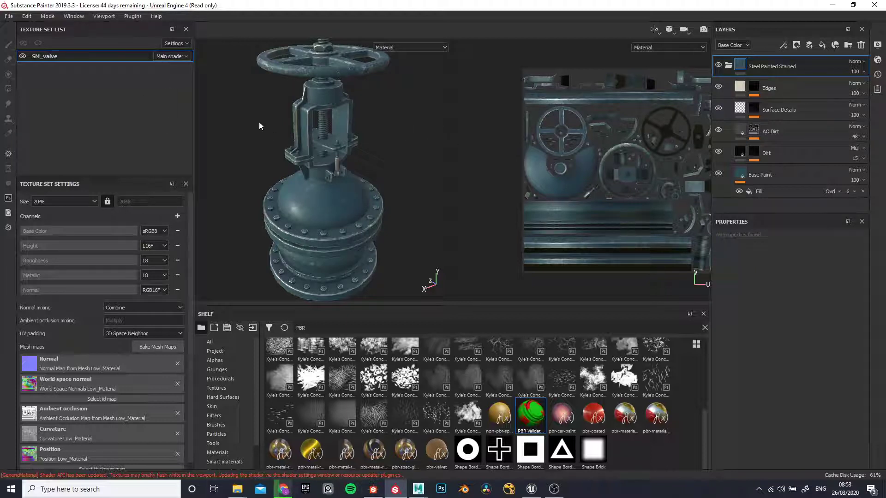
# Rename the valve's texture set as TX_valve.
pyautogui.rightClick(39, 57)
pyautogui.click(56, 63)
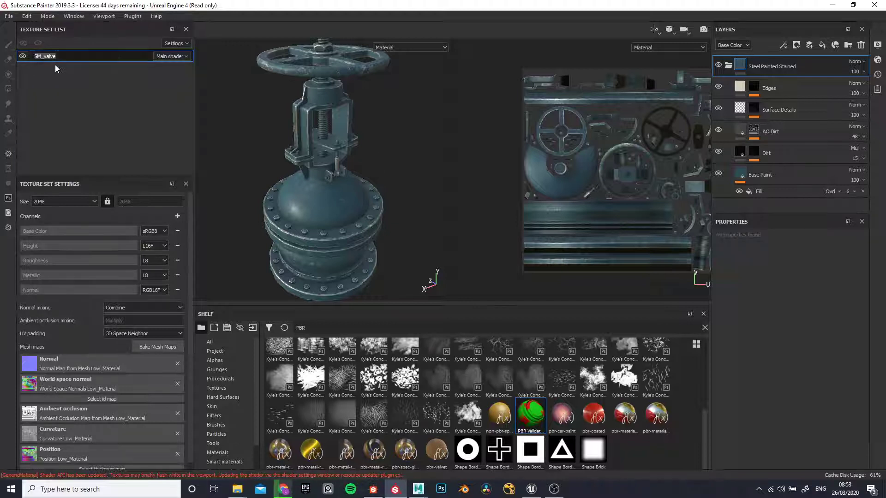
pyautogui.write('TX_va')
pyautogui.press('Return')
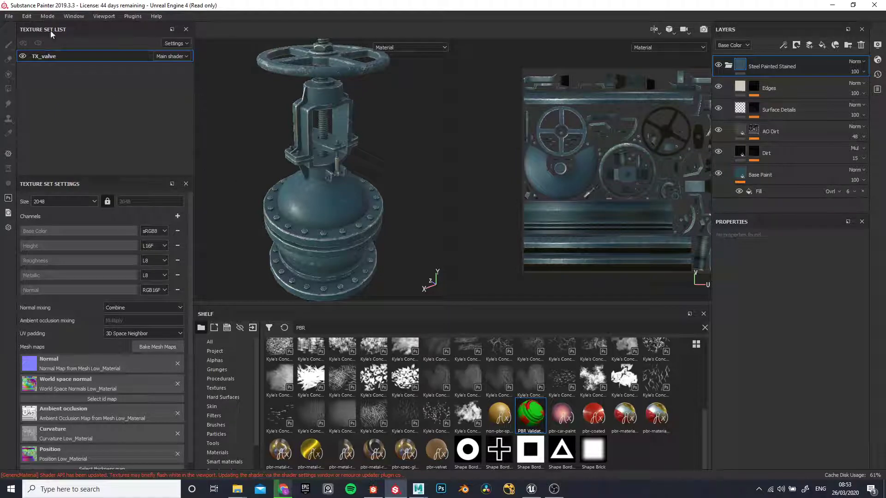
# Reopen the new_RMAO export configuration and remove the $mesh_ prefix from the BaseColor, OcclusionRoughnessMetallic and Normal output names.
pyautogui.click(16, 18)
pyautogui.click(38, 183)
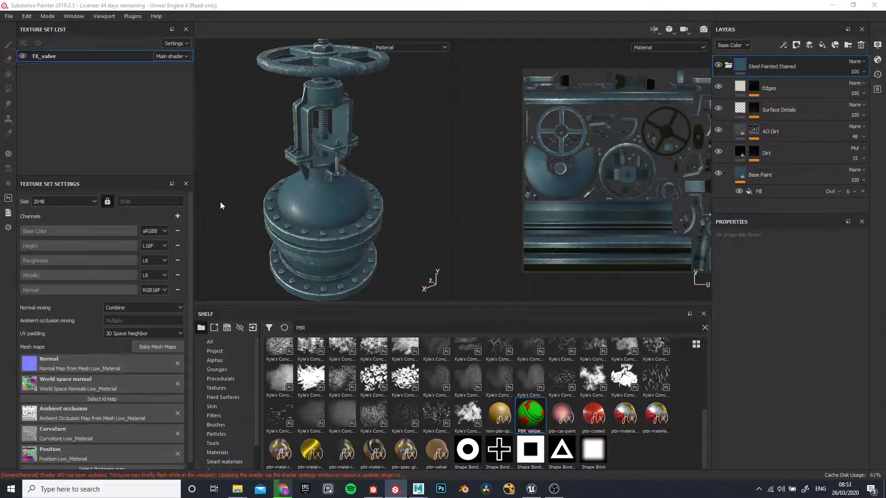
pyautogui.click(268, 93)
pyautogui.click(234, 361)
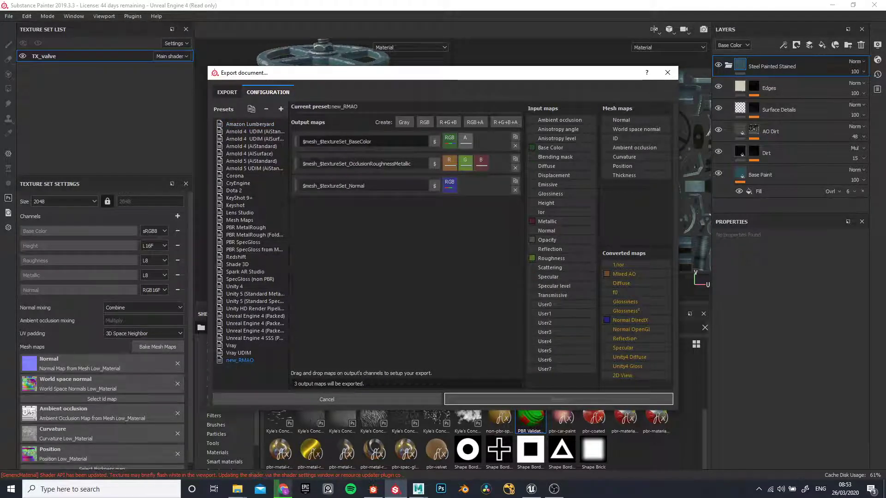
pyautogui.moveTo(320, 141); pyautogui.dragTo(294, 146)
pyautogui.press('BackSpace')
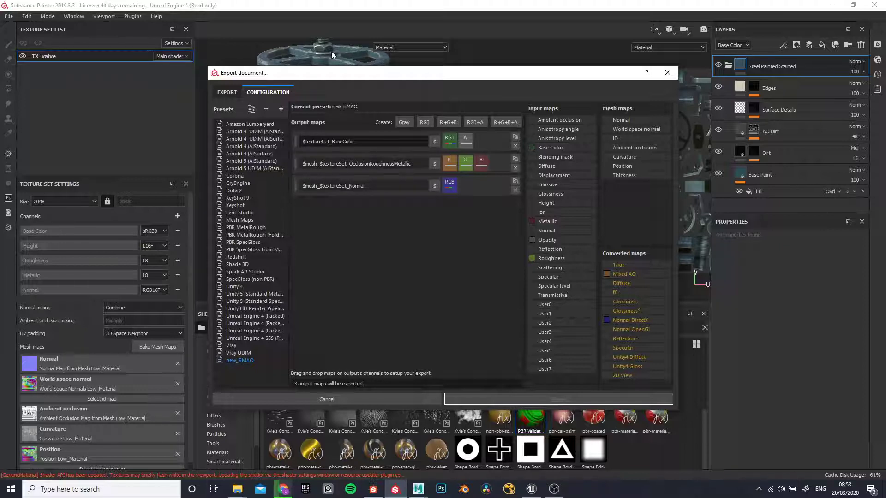
pyautogui.moveTo(325, 164); pyautogui.dragTo(267, 187)
pyautogui.press('BackSpace')
pyautogui.click(318, 186)
pyautogui.press('BackSpace')
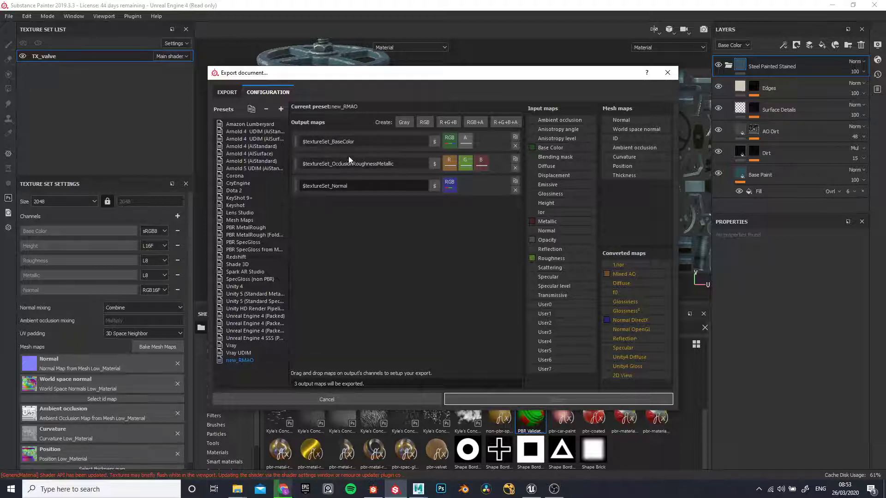
# Clear the alpha channel of the BaseColor output map.
pyautogui.rightClick(455, 142)
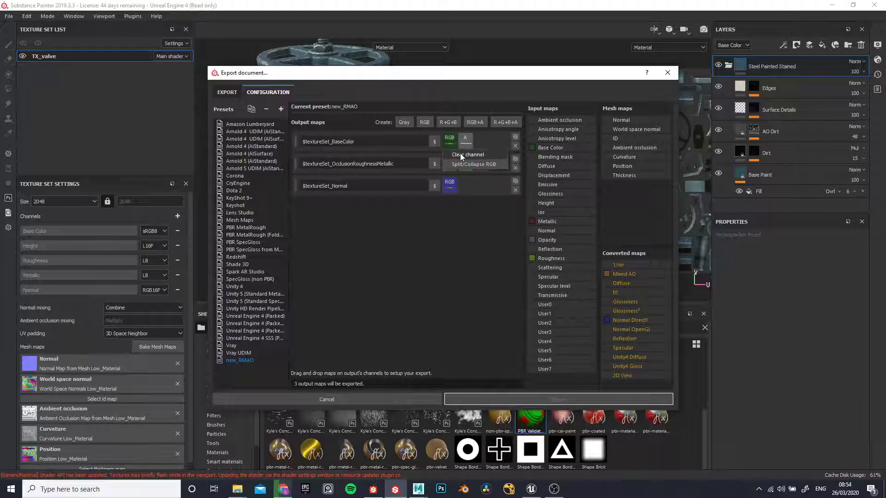
pyautogui.click(464, 164)
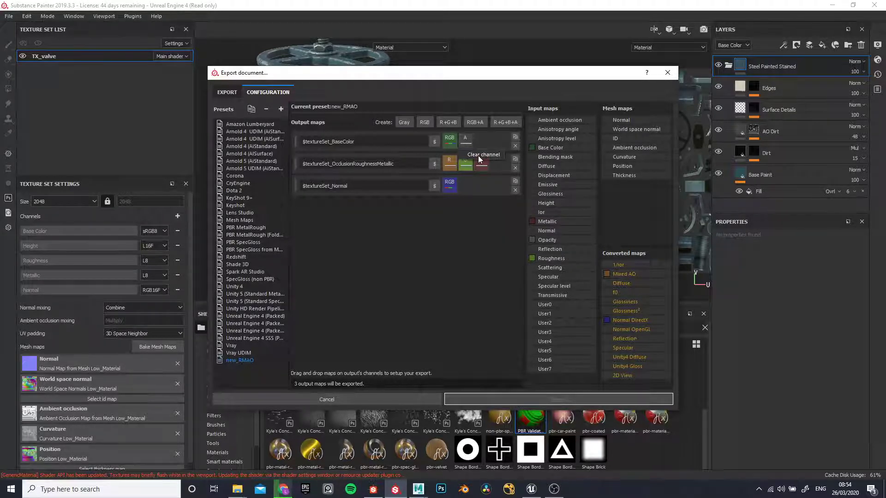
pyautogui.click(463, 136)
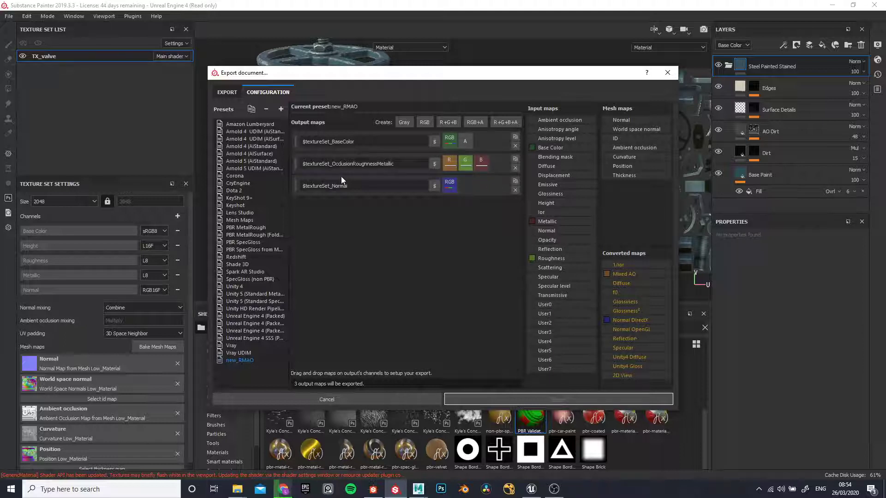
# Rename the OcclusionRoughnessMetallic output map to $textureSet_RMAO and clear its R, G and B channels.
pyautogui.moveTo(332, 164); pyautogui.dragTo(428, 172)
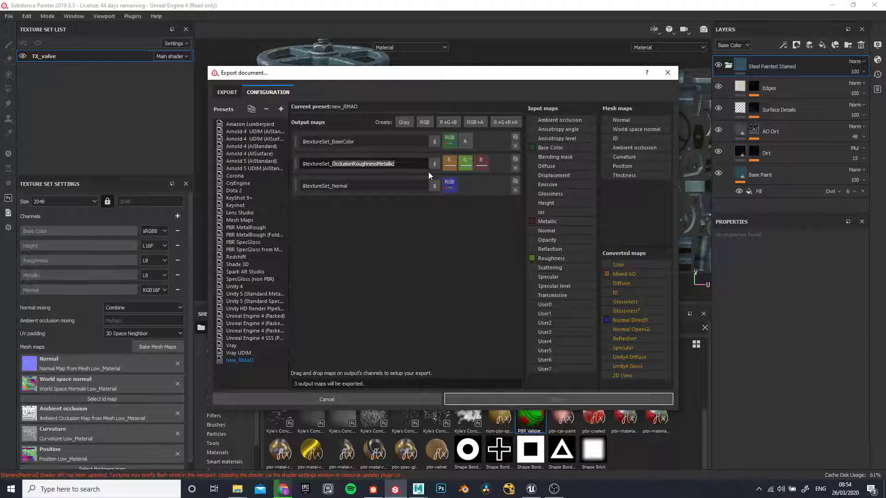
pyautogui.write('RMAO')
pyautogui.click(450, 164)
pyautogui.click(464, 177)
pyautogui.click(464, 163)
pyautogui.click(471, 176)
pyautogui.click(480, 163)
pyautogui.click(482, 175)
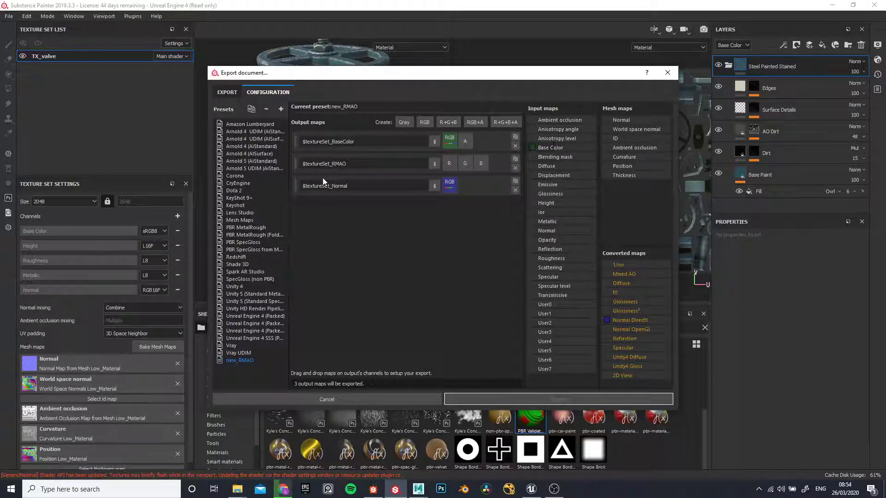
pyautogui.click(324, 164)
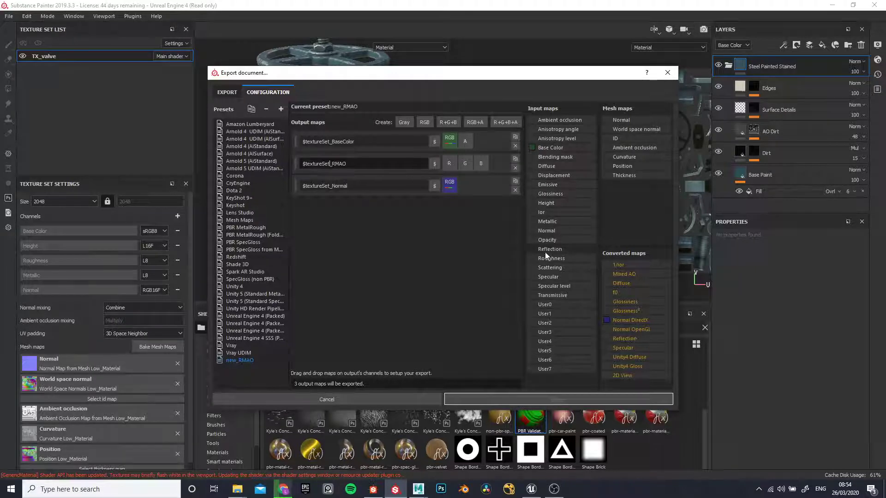
# Assign Roughness, Metallic and Mixed AO as gray channels to the RMAO map's R, G and B, and check the three output names.
pyautogui.moveTo(548, 260); pyautogui.dragTo(448, 164)
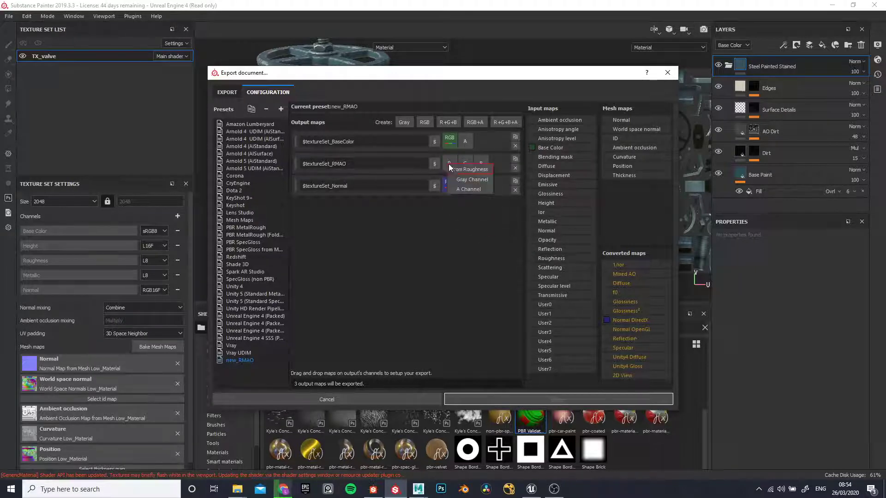
pyautogui.click(471, 180)
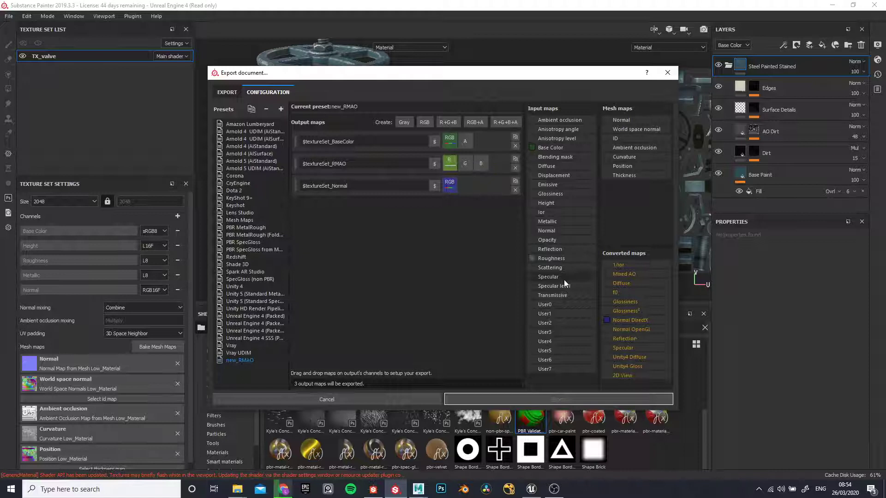
pyautogui.moveTo(549, 223); pyautogui.dragTo(466, 164)
pyautogui.click(492, 183)
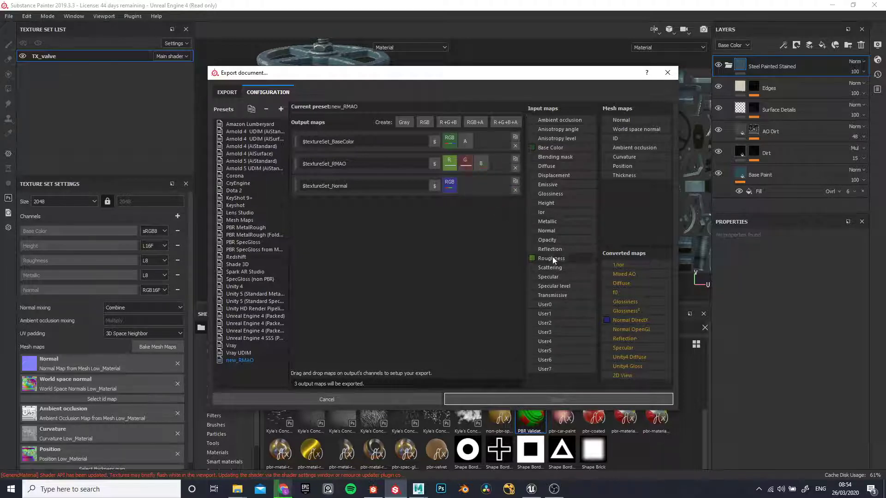
pyautogui.moveTo(630, 275); pyautogui.dragTo(481, 164)
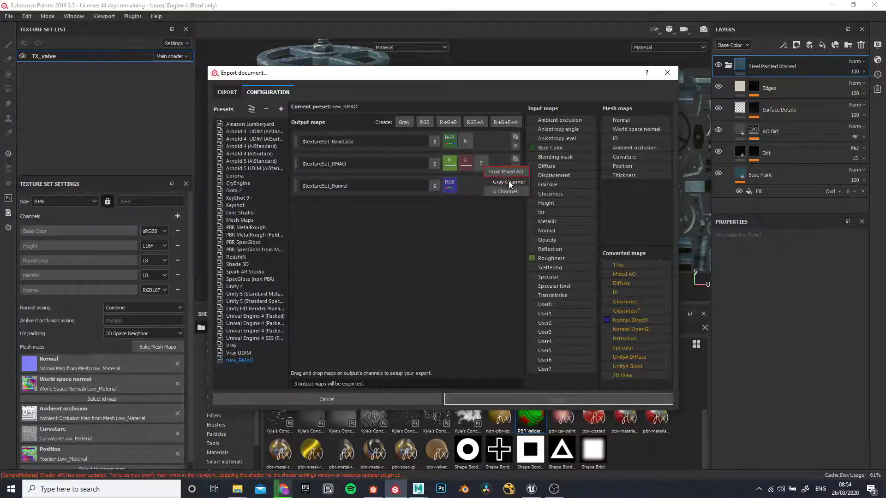
pyautogui.click(509, 181)
pyautogui.doubleClick(343, 142)
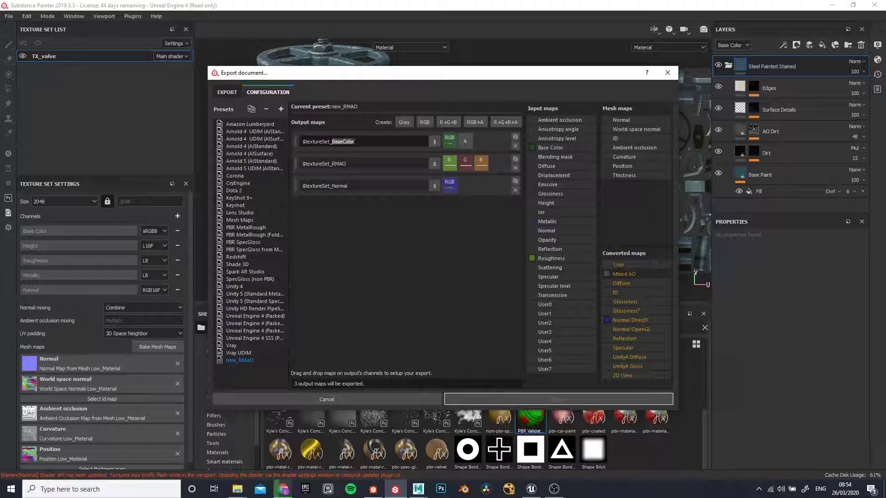
pyautogui.doubleClick(339, 164)
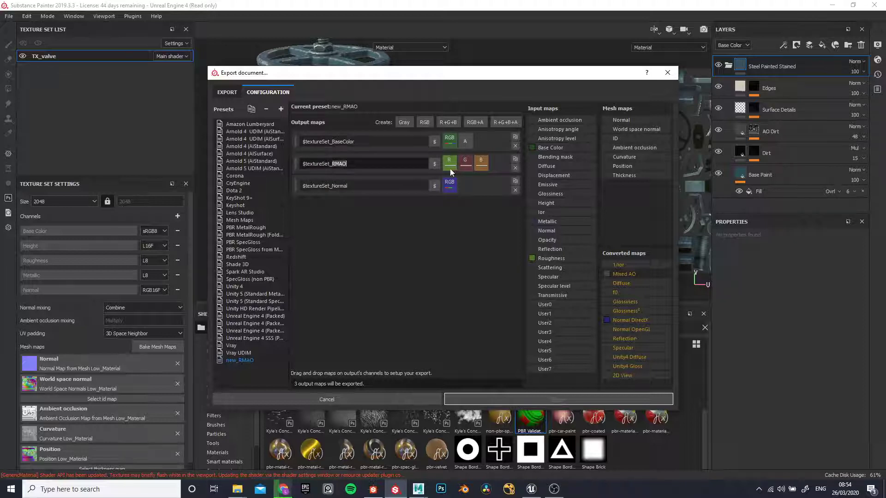
pyautogui.doubleClick(330, 186)
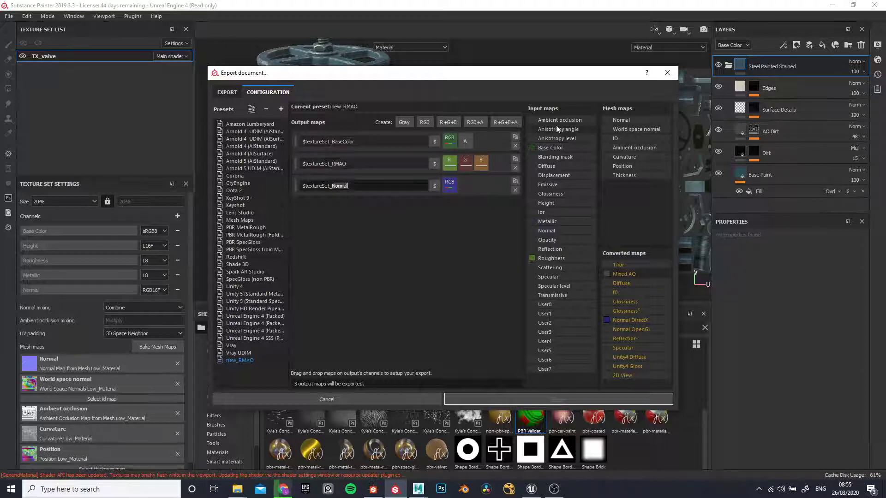
pyautogui.click(244, 359)
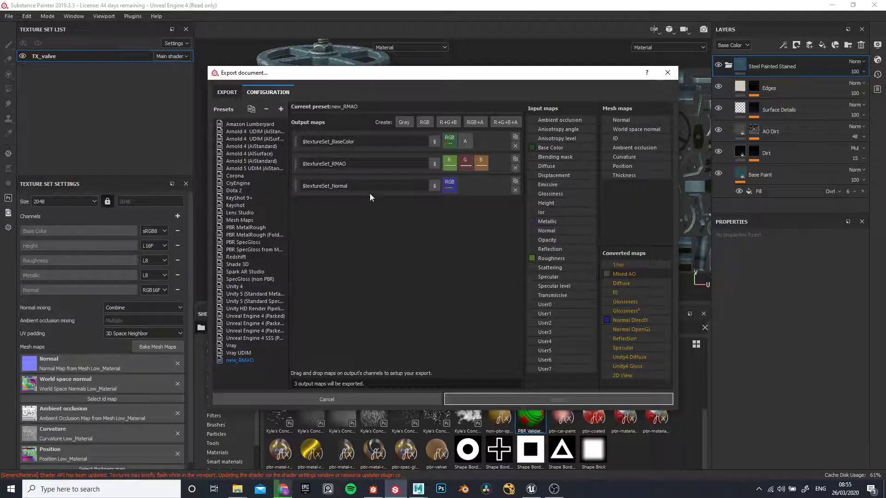
# Set the export config to new_RMAO and expand the TX_valve texture set to check its output maps against the preset.
pyautogui.click(226, 92)
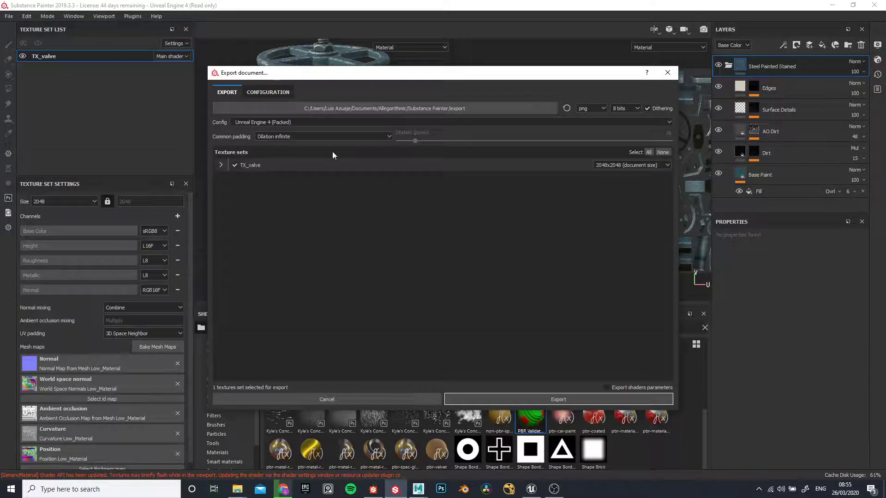
pyautogui.click(300, 122)
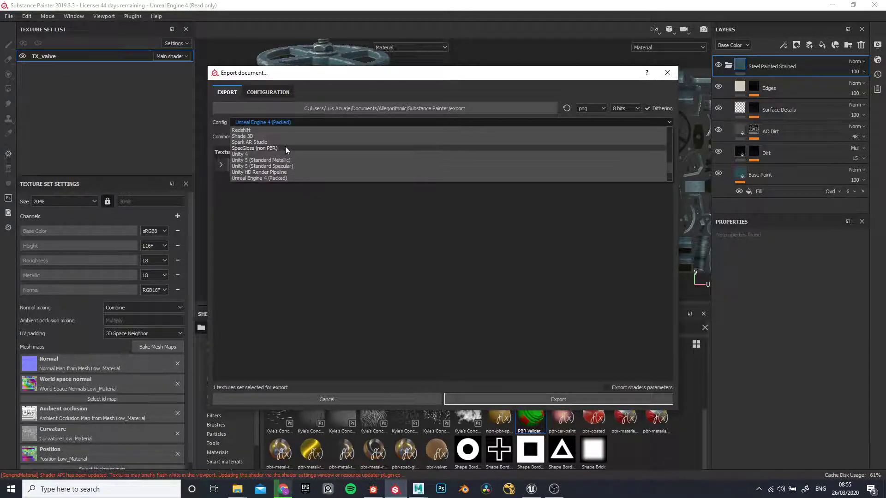
pyautogui.scroll(-2, 285, 146)
pyautogui.click(262, 179)
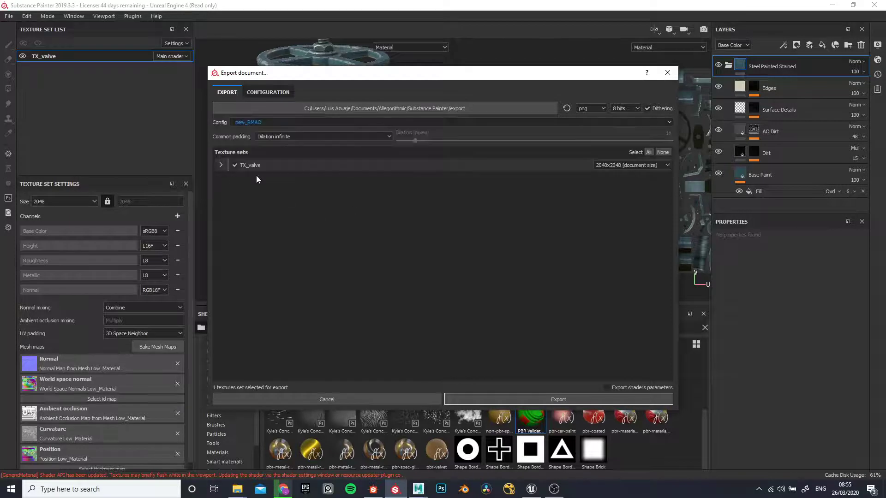
pyautogui.click(224, 169)
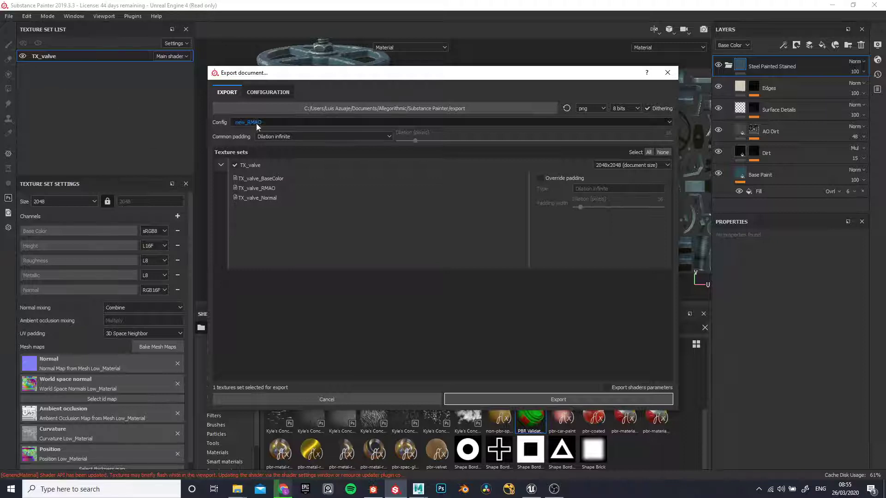
pyautogui.click(267, 92)
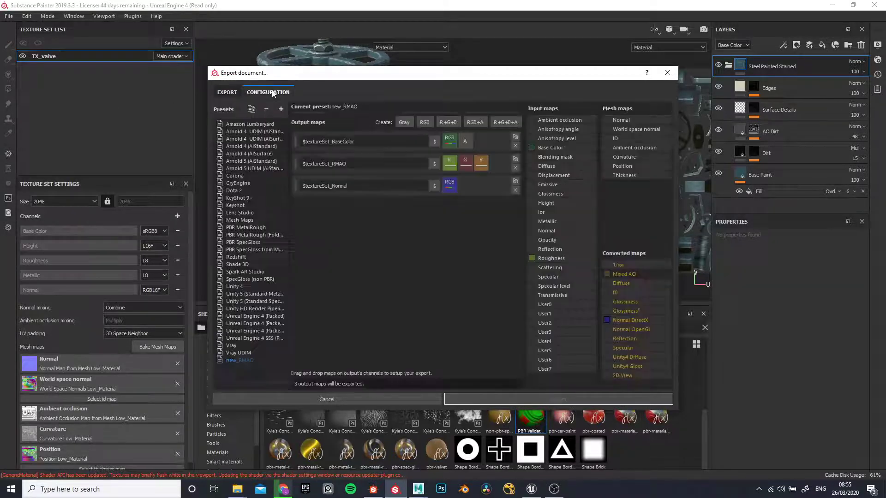
pyautogui.click(228, 92)
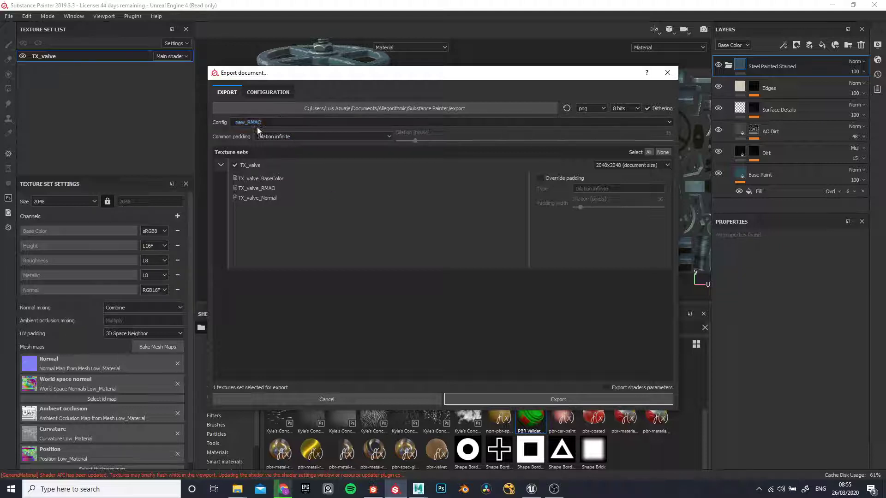
# Set the export folder to F:/toRecordUE4/testInitialOBS/SourceFiles/Textures.
pyautogui.click(405, 110)
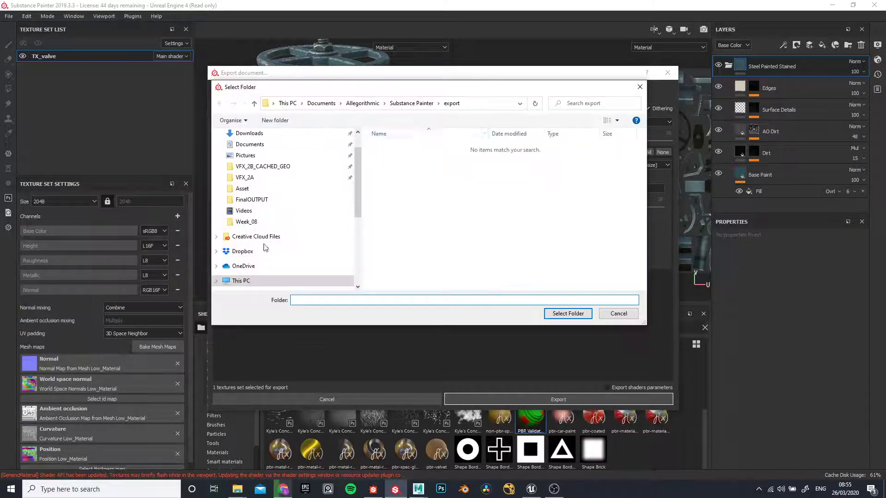
pyautogui.scroll(-10, 265, 248)
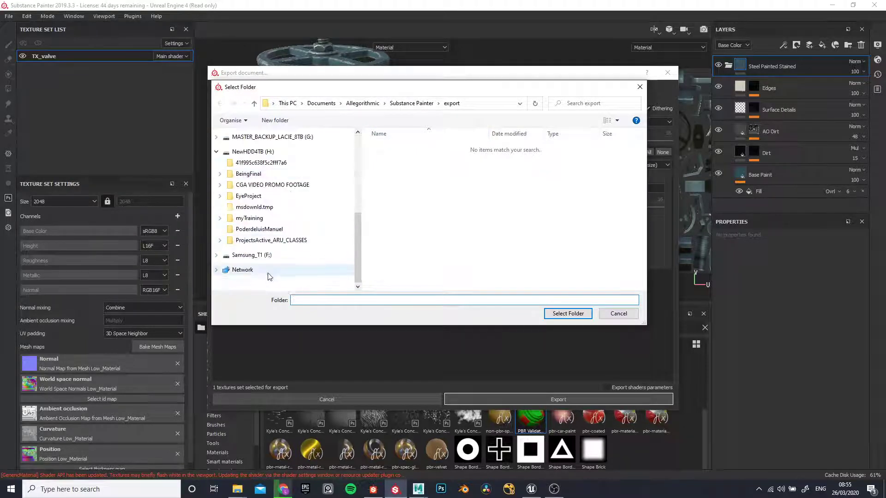
pyautogui.click(252, 254)
pyautogui.scroll(-2, 438, 230)
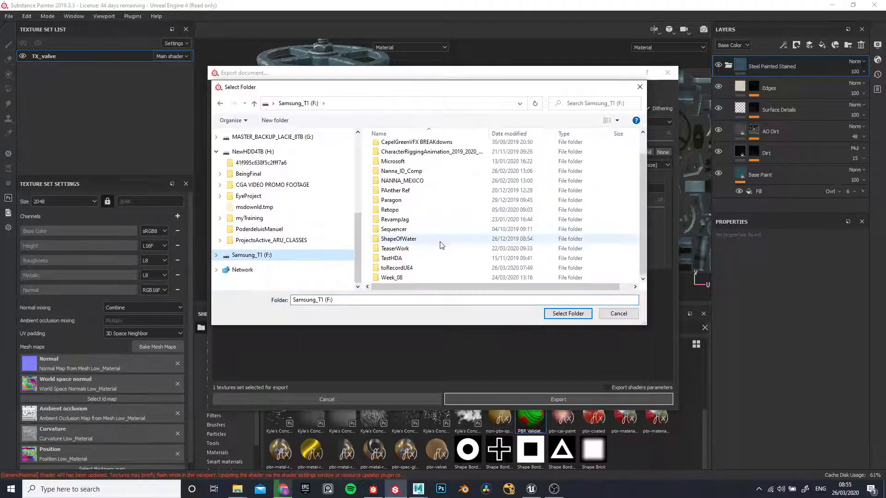
pyautogui.doubleClick(412, 268)
pyautogui.doubleClick(394, 147)
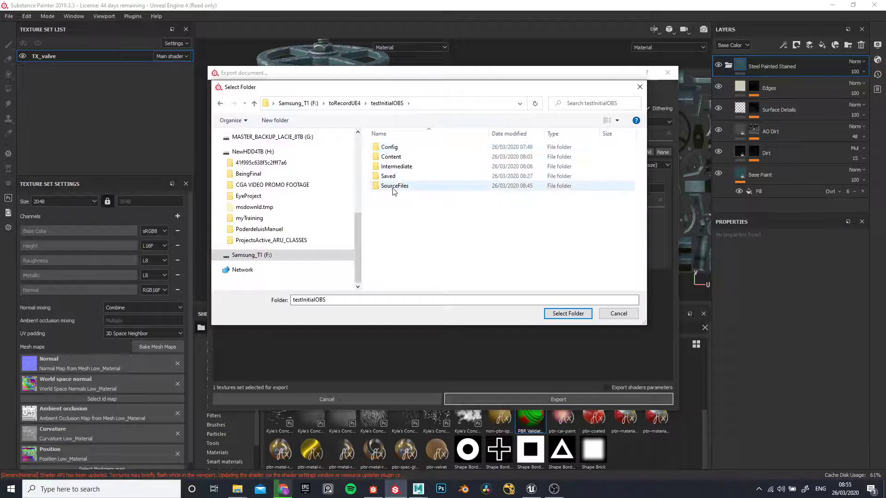
pyautogui.doubleClick(395, 185)
pyautogui.doubleClick(391, 157)
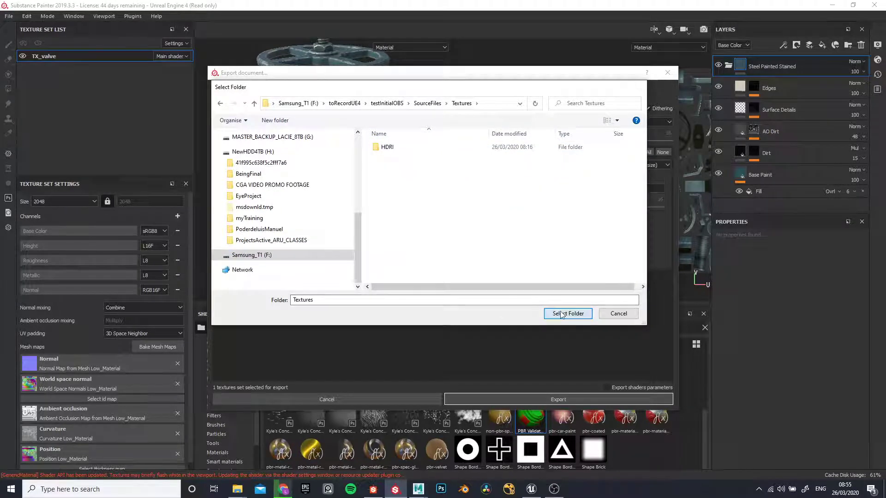
pyautogui.click(562, 315)
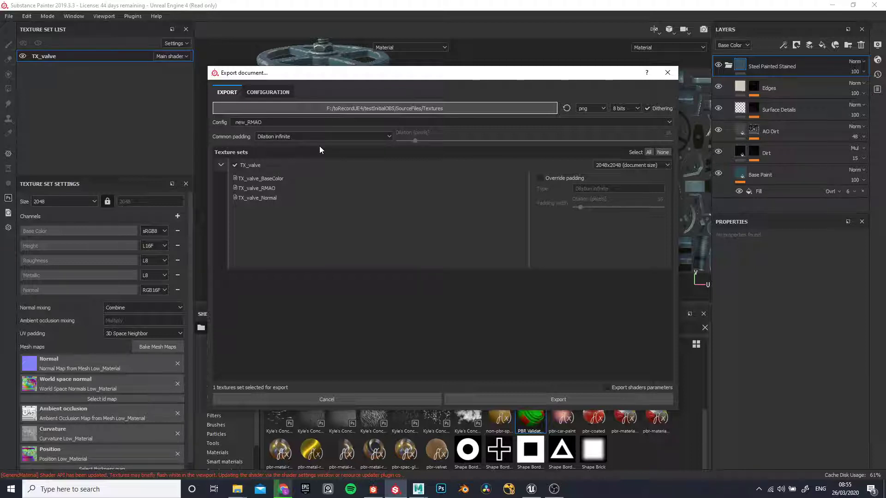
# Set the export file format to targa and export the TX_valve textures.
pyautogui.click(593, 108)
pyautogui.scroll(-4, 587, 136)
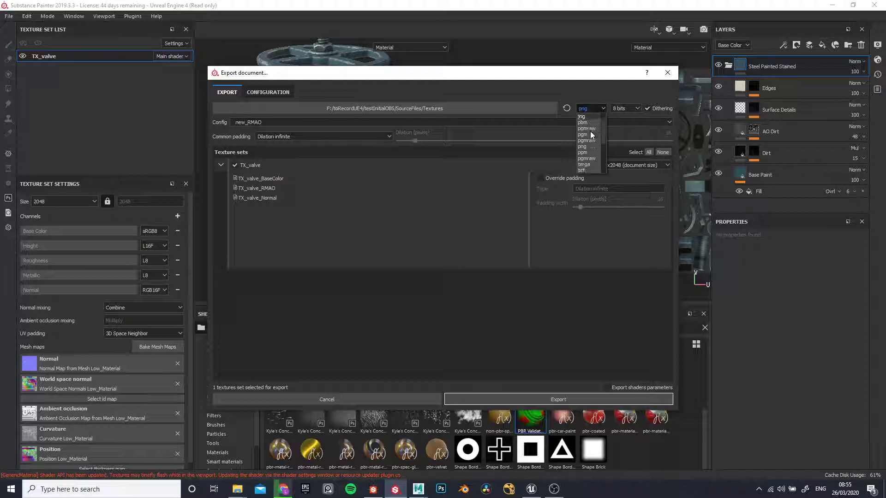
pyautogui.scroll(2, 587, 162)
pyautogui.click(588, 128)
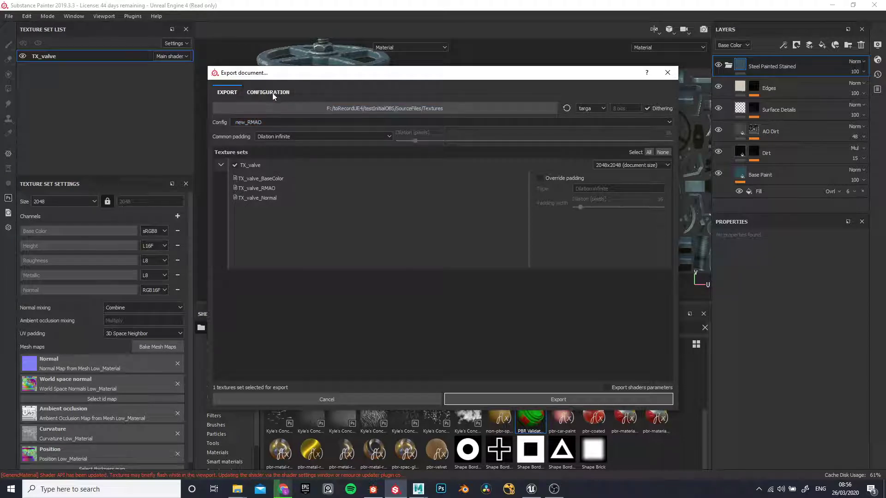
pyautogui.click(536, 400)
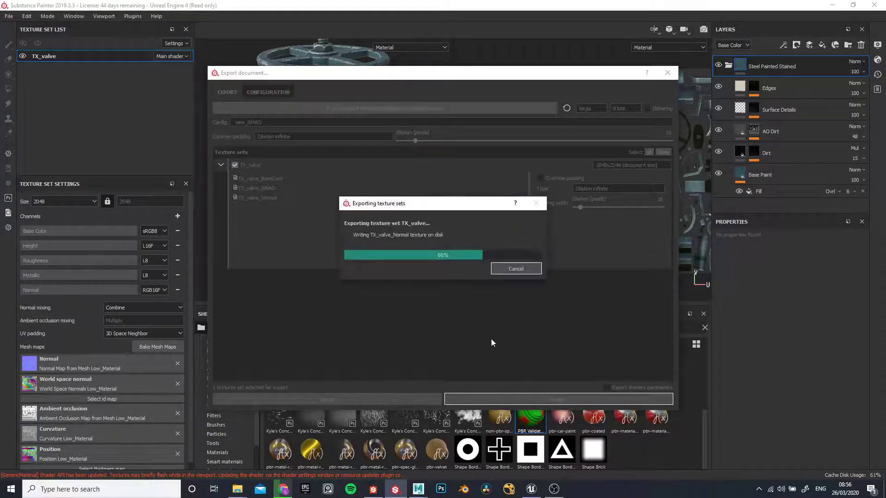
pyautogui.click(465, 254)
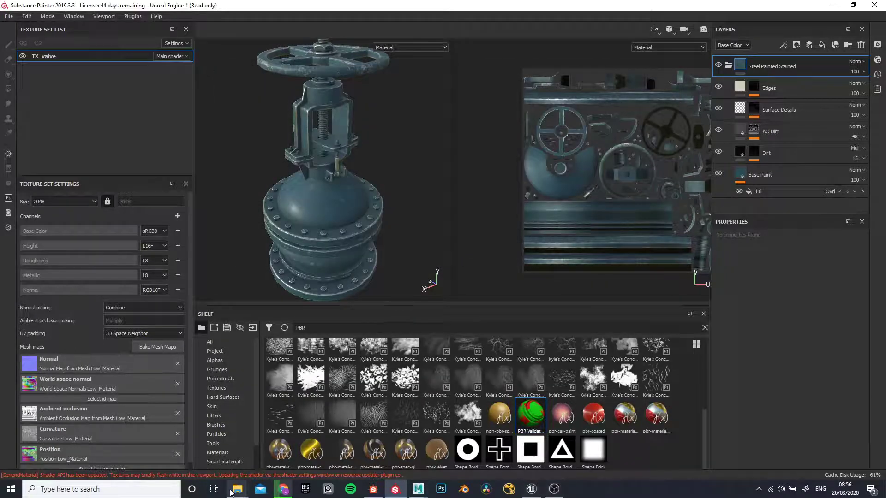
# Switch to Unreal Engine, import the three detected source texture changes and show the myProject Textures folder.
pyautogui.click(531, 489)
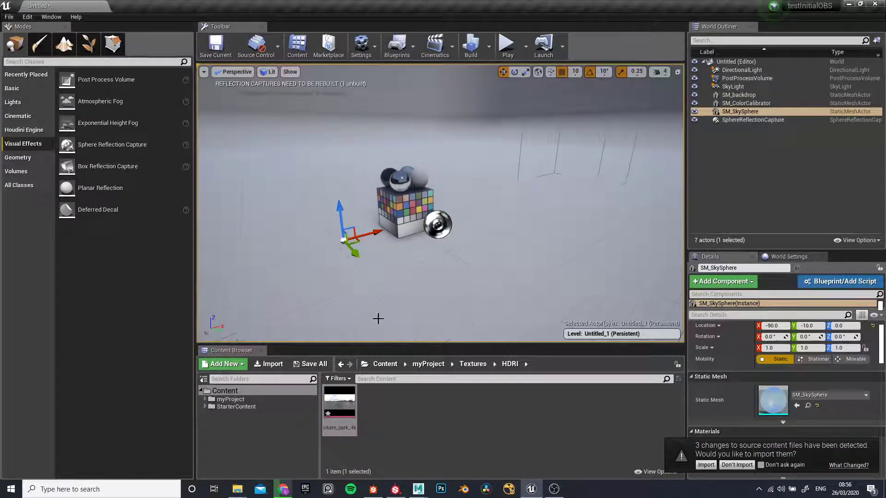
pyautogui.click(706, 465)
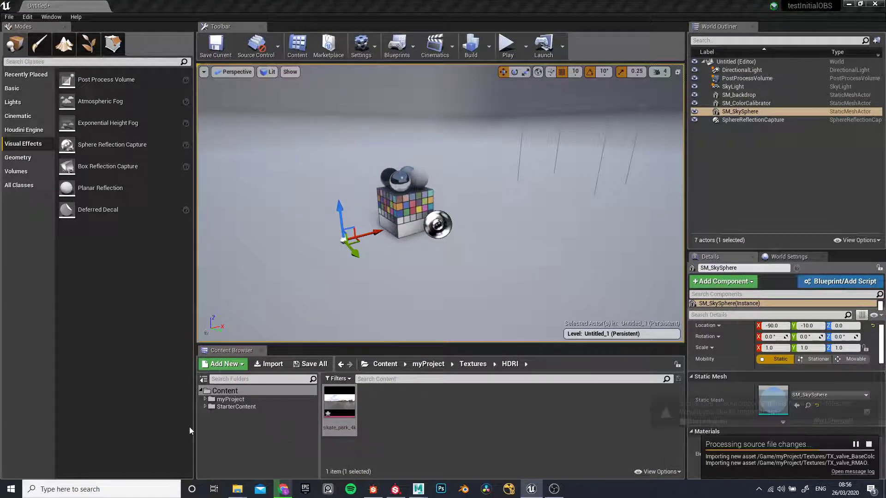
pyautogui.click(205, 399)
pyautogui.click(229, 414)
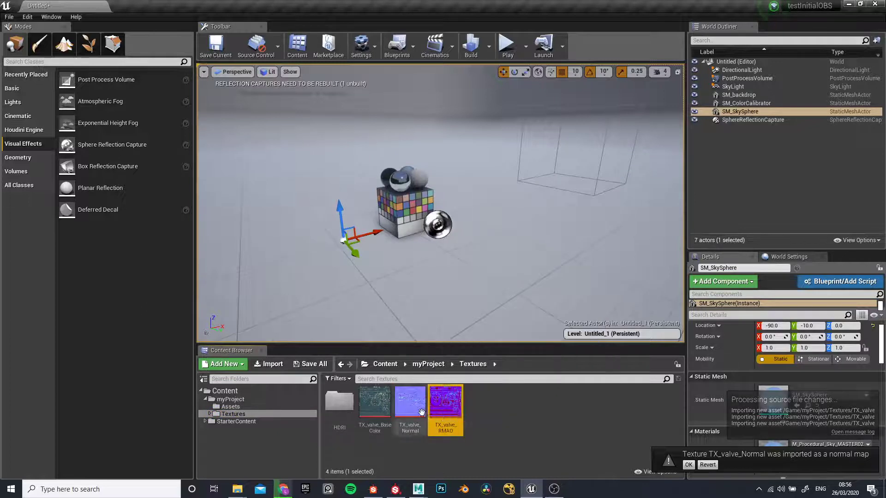
pyautogui.click(527, 441)
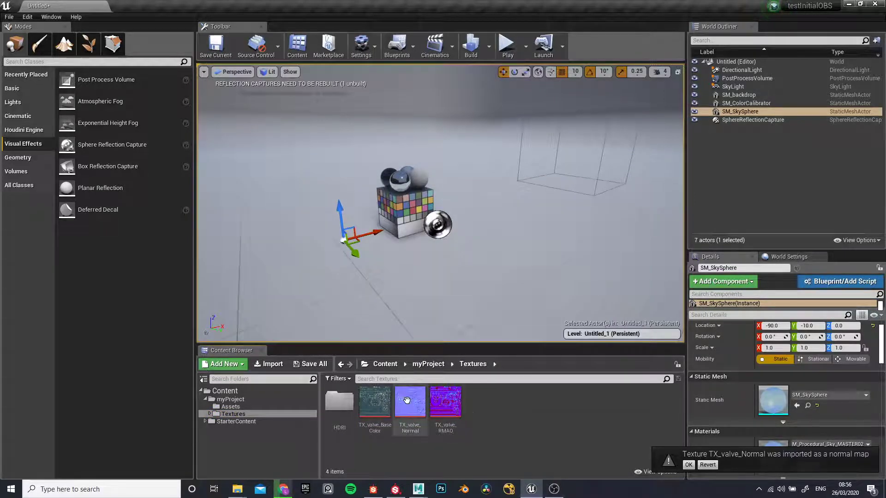
# Switch to File Explorer and move SM_valve_low.fbx from the SourceFiles folder into its Assets subfolder.
pyautogui.moveTo(237, 489)
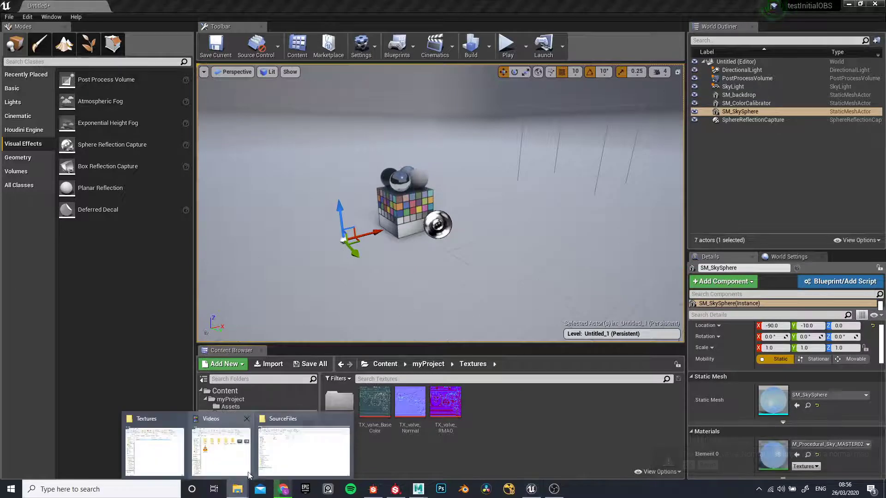
pyautogui.click(221, 451)
pyautogui.click(426, 19)
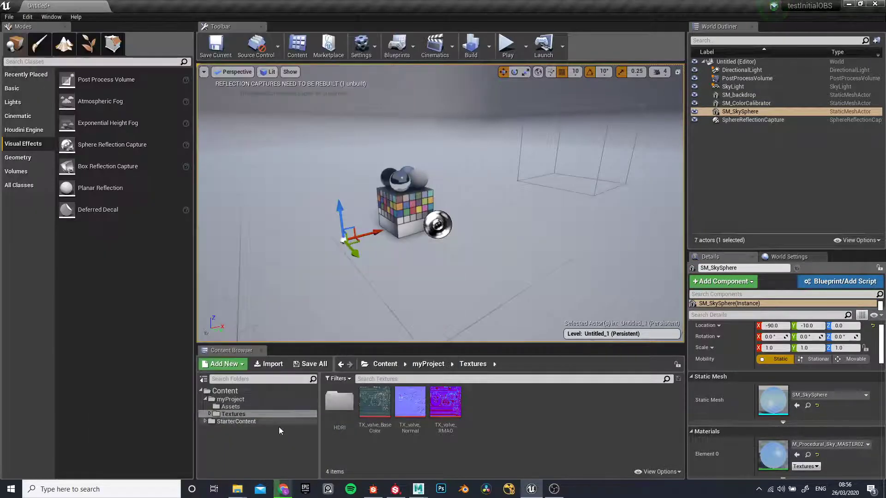
pyautogui.moveTo(237, 488)
pyautogui.click(296, 453)
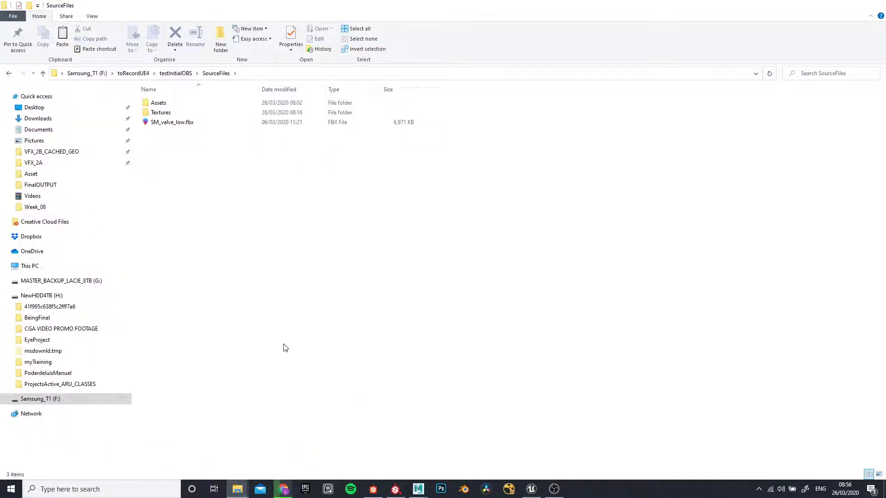
pyautogui.click(161, 122)
pyautogui.moveTo(162, 123); pyautogui.dragTo(160, 104)
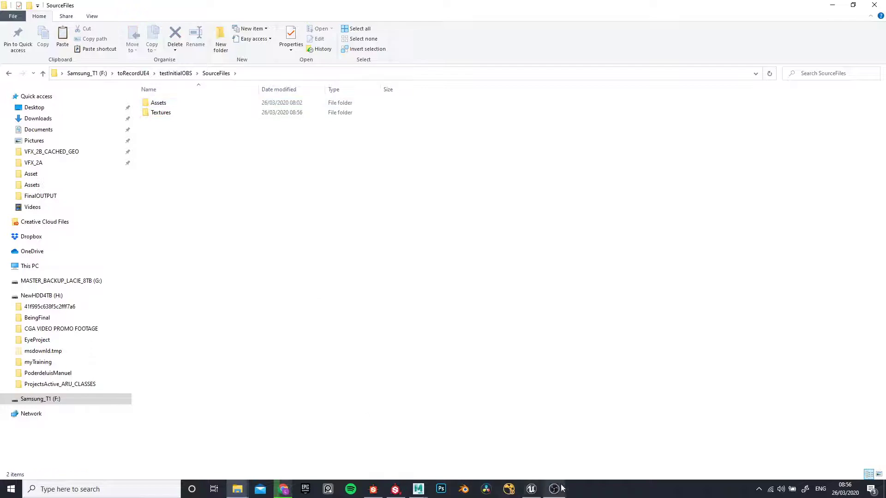
# Return to Unreal Engine and import the detected SM_valve_low mesh with the current FBX options.
pyautogui.click(531, 488)
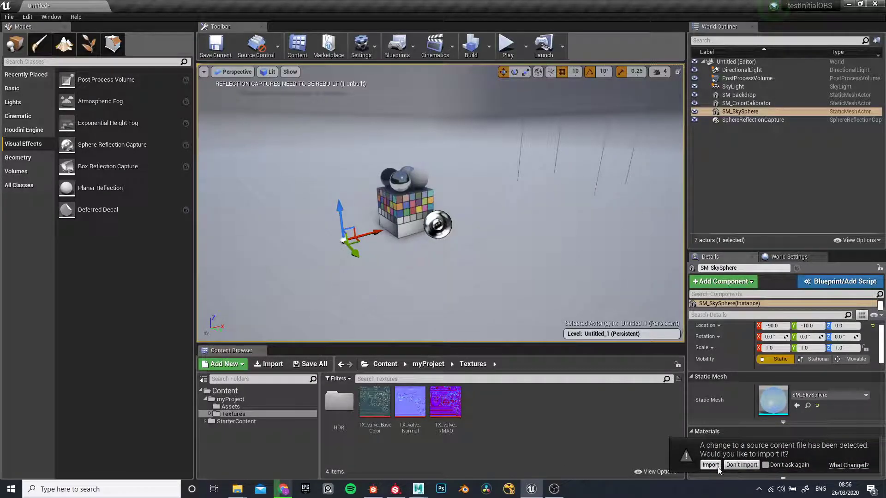
pyautogui.click(710, 465)
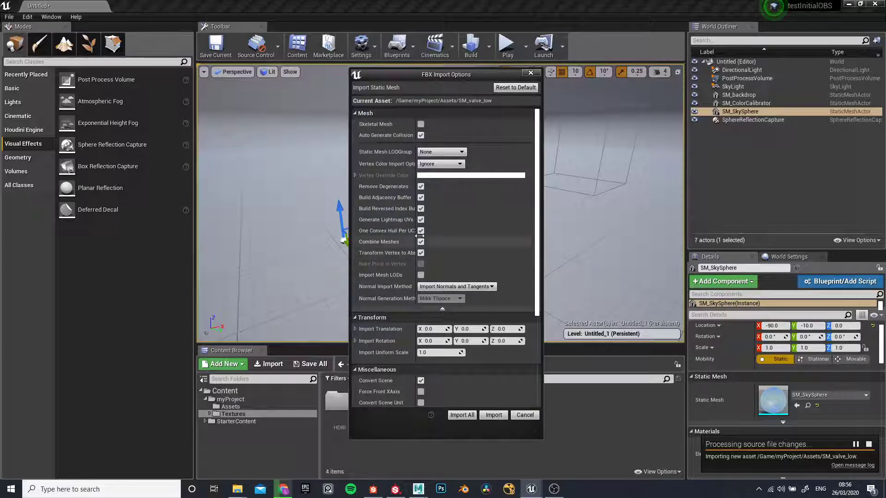
pyautogui.click(493, 415)
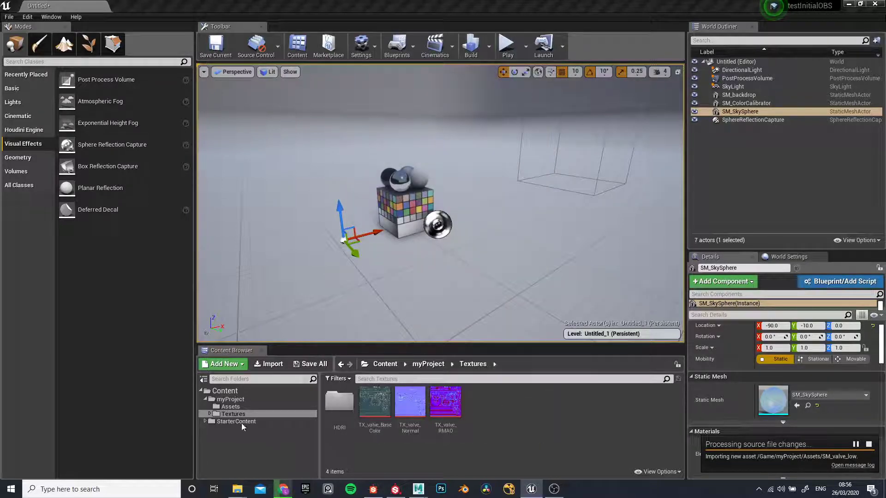
# Place the SM_valve_low mesh from the Assets folder in the level at about X -120, Y 20, beside the color calibrator.
pyautogui.click(229, 406)
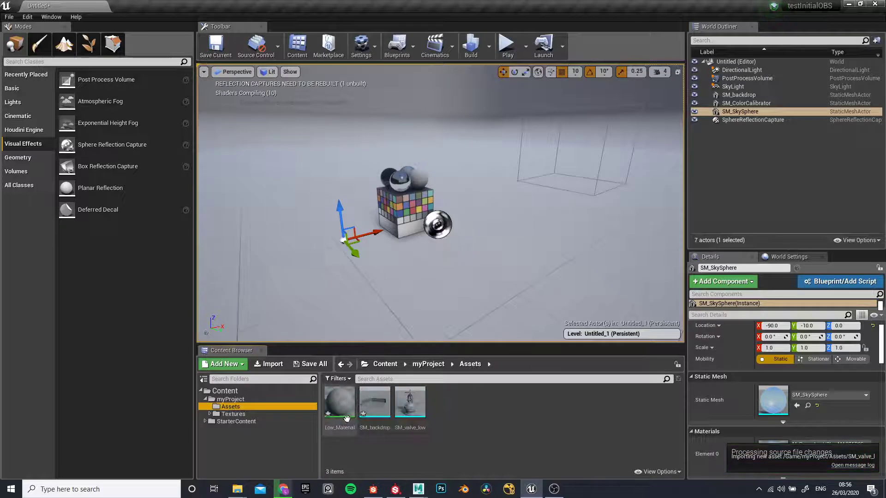
pyautogui.click(416, 410)
pyautogui.moveTo(417, 410); pyautogui.dragTo(325, 257)
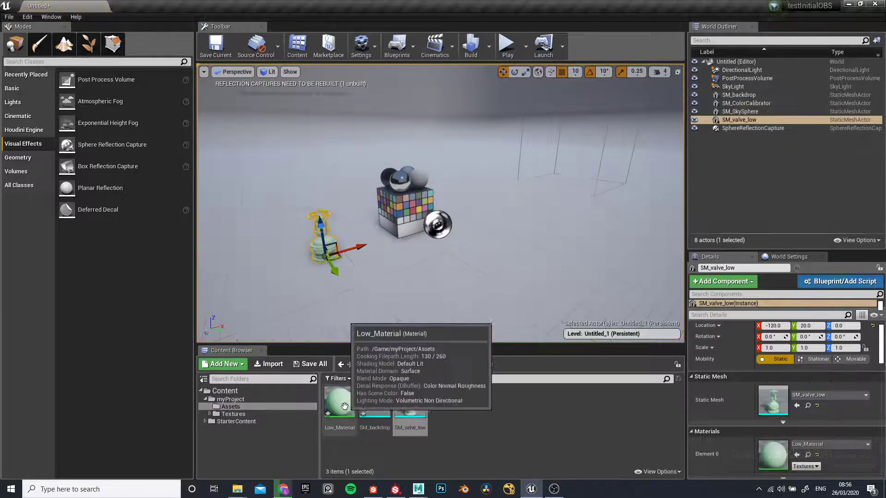
pyautogui.moveTo(320, 223)
pyautogui.mouseDown()
pyautogui.moveTo(333, 223)
pyautogui.moveTo(329, 215)
pyautogui.mouseUp()
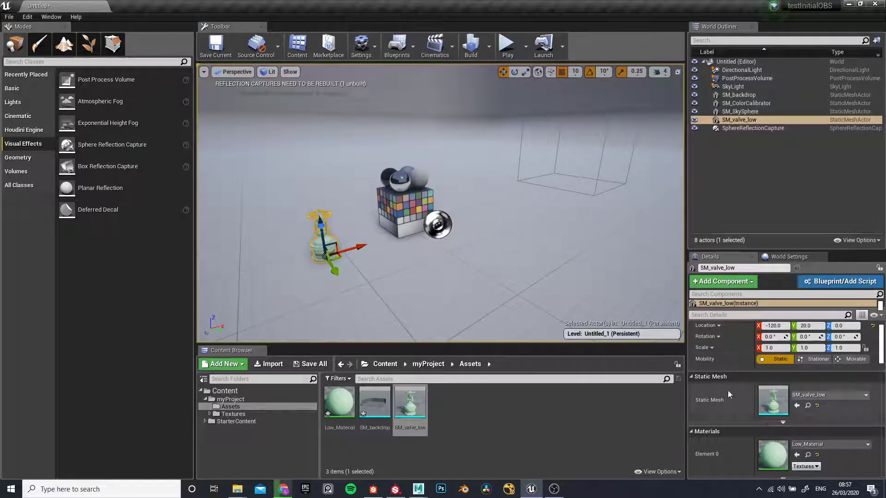
# Try to enlarge the valve by setting its X scale to 2.
pyautogui.click(783, 348)
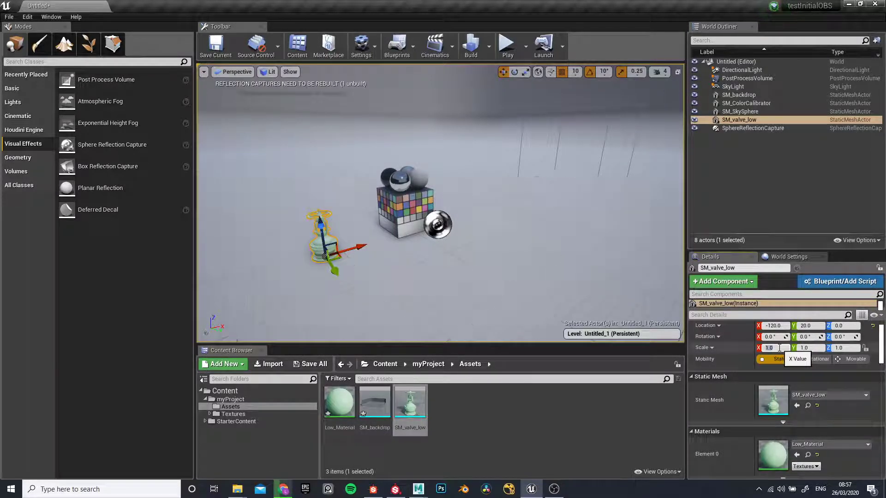
pyautogui.write('2')
pyautogui.press('Return')
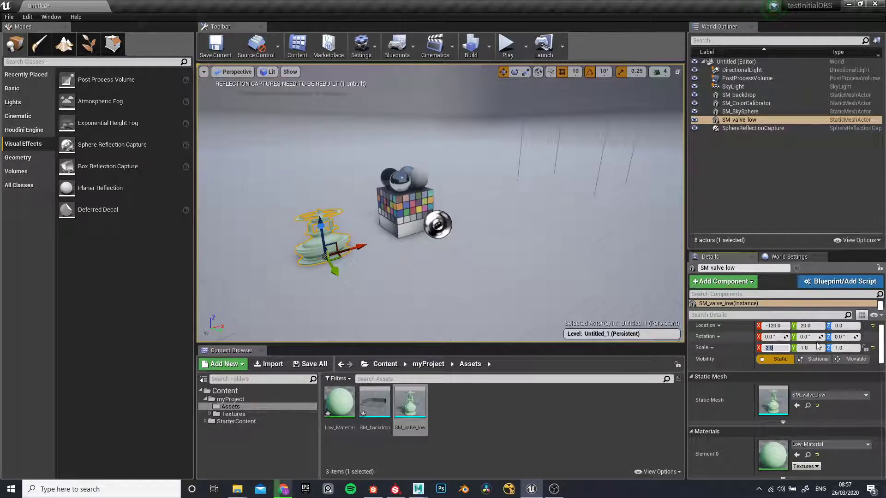
pyautogui.write('2')
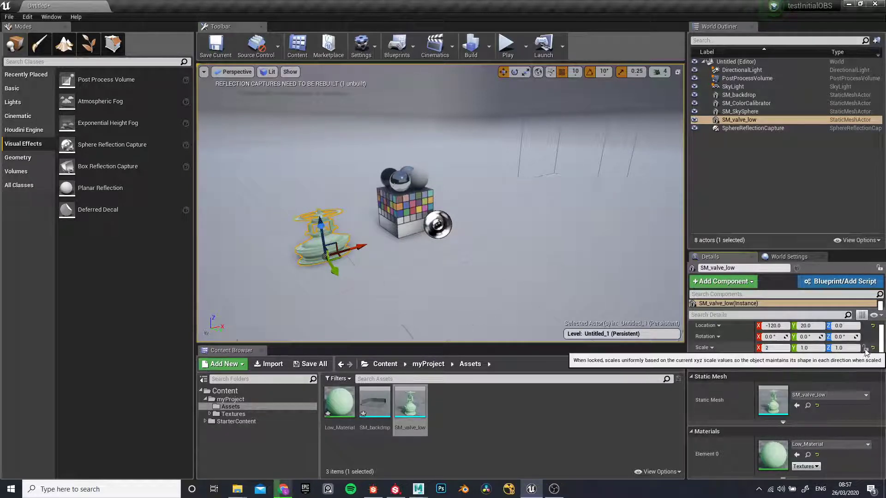
pyautogui.press('Return')
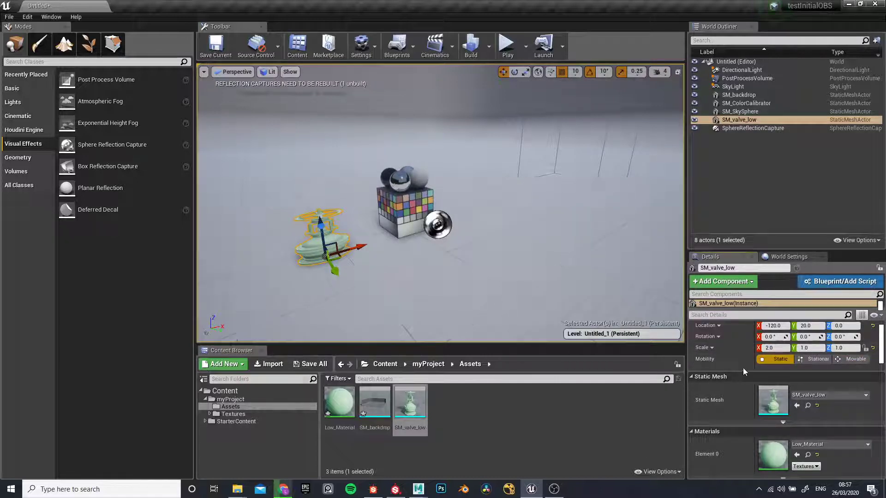
# Reset the valve's scale, lock its proportions and scale it uniformly to 3.
pyautogui.click(783, 358)
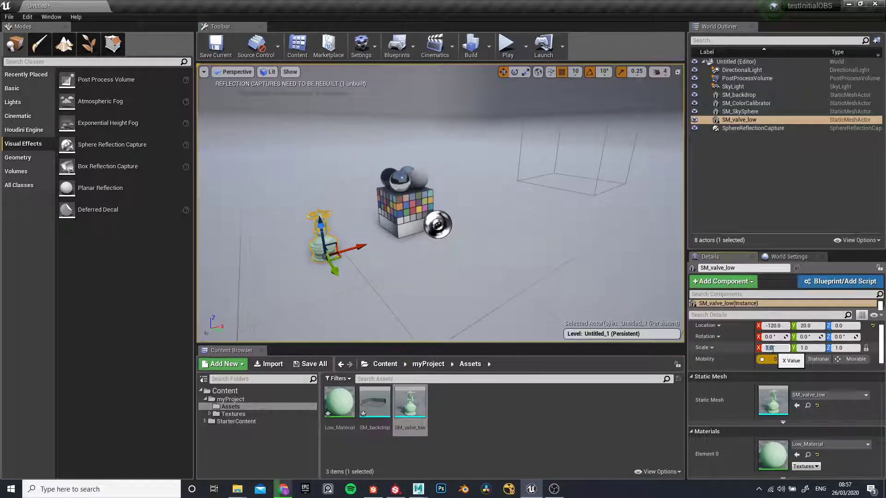
pyautogui.write('3')
pyautogui.press('Return')
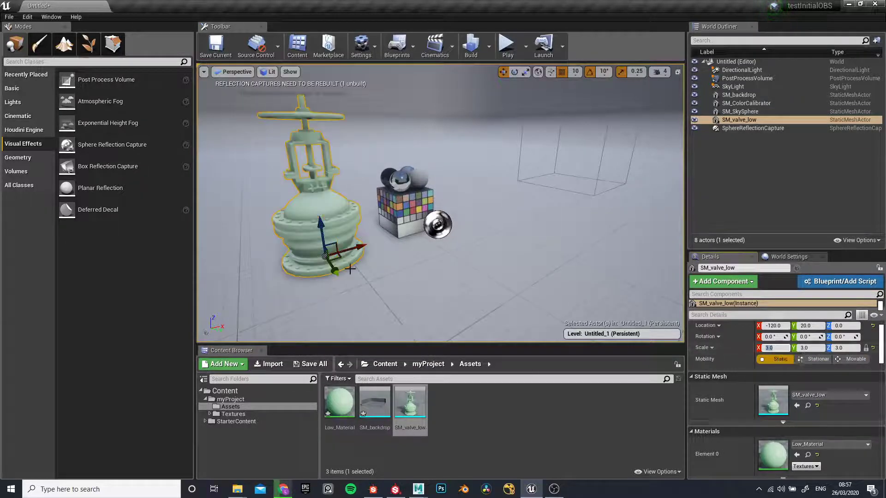
pyautogui.moveTo(389, 189)
pyautogui.keyDown('alt'); pyautogui.mouseDown()
pyautogui.moveTo(549, 242)
pyautogui.moveTo(417, 208)
pyautogui.moveTo(396, 185)
pyautogui.moveTo(392, 199)
pyautogui.mouseUp(); pyautogui.keyUp('alt')
# Force delete the Low_Material asset from the Assets folder.
pyautogui.click(334, 408)
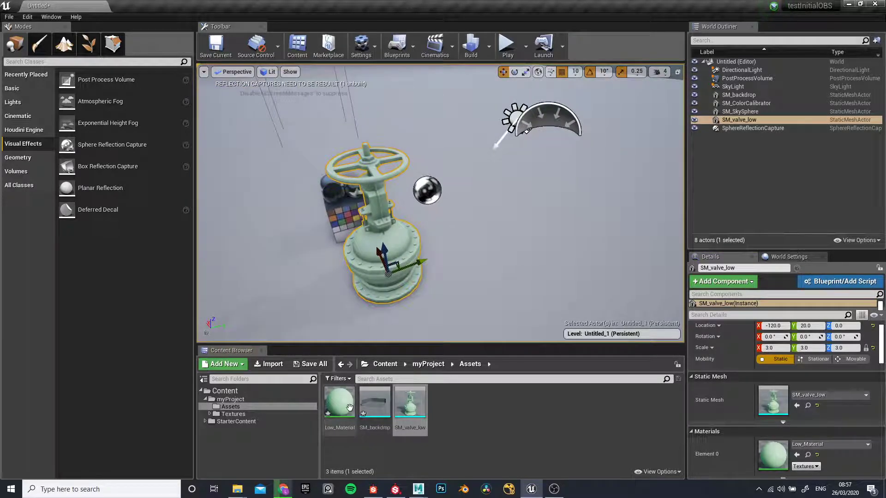
pyautogui.press('Delete')
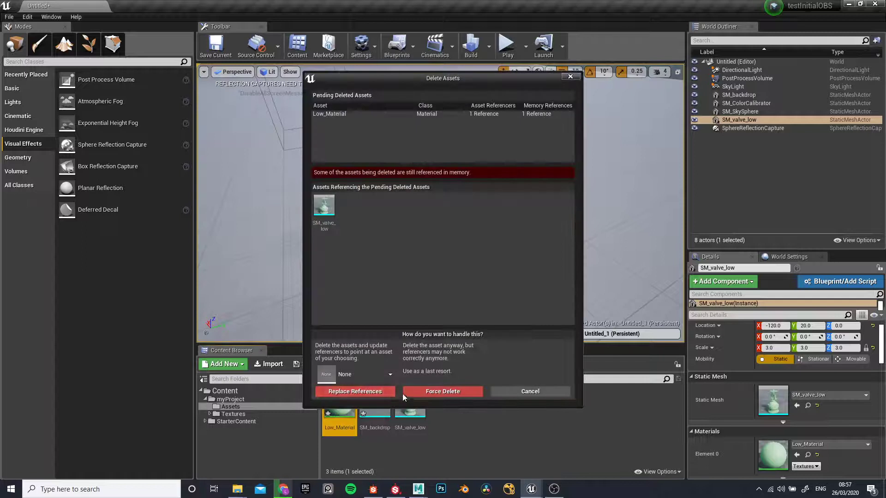
pyautogui.click(362, 377)
pyautogui.click(402, 402)
pyautogui.click(427, 391)
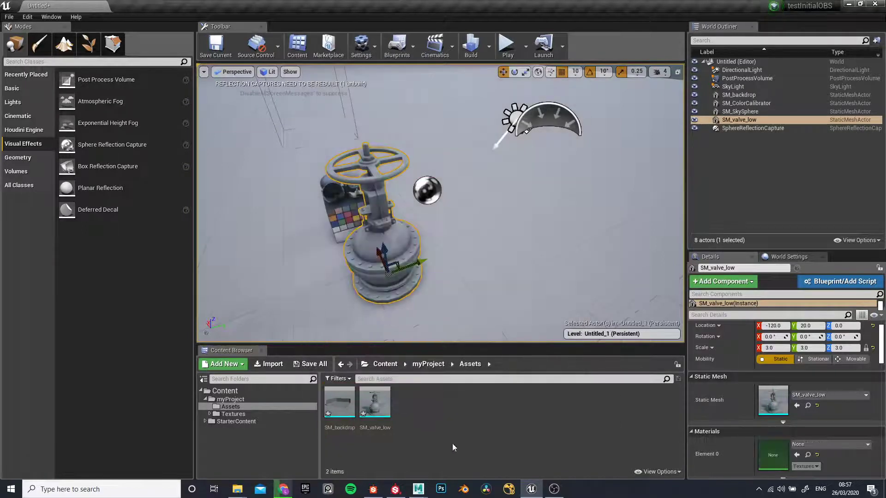
# Select the SM_valve_low static mesh asset in the Assets folder.
pyautogui.click(375, 406)
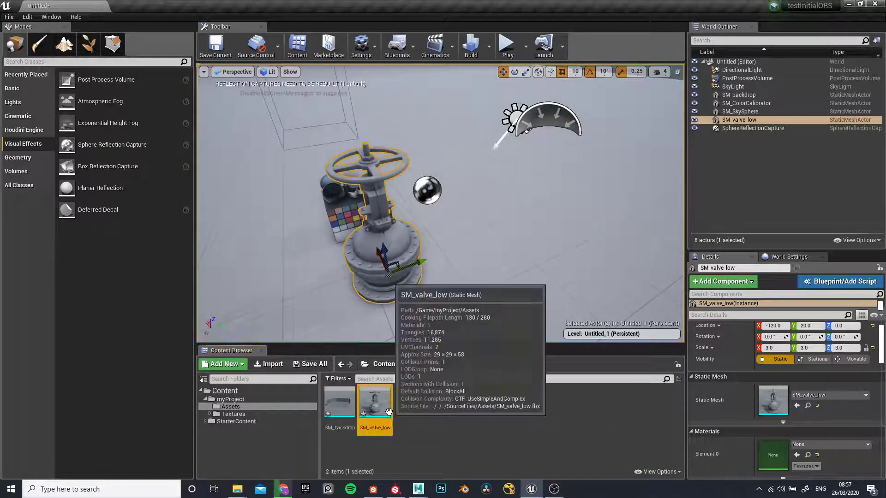
pyautogui.click(434, 425)
pyautogui.click(390, 412)
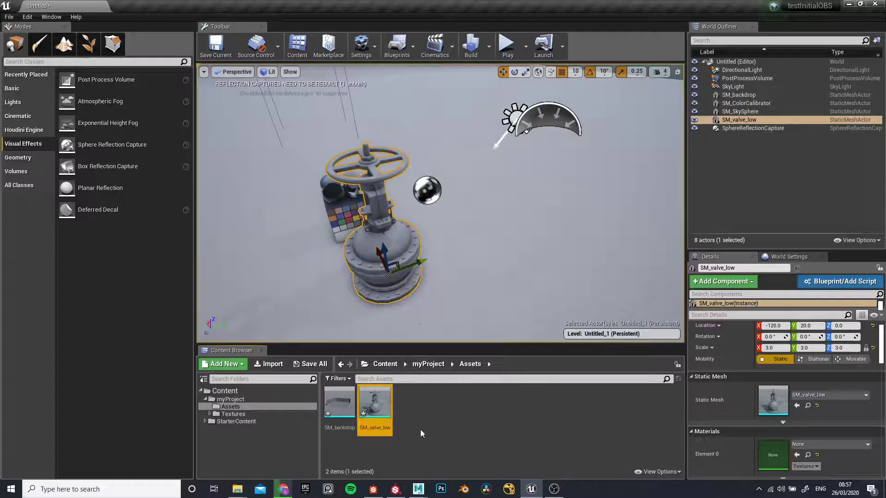
# Inspect the compression and sRGB settings of the TX_valve_BaseColor and TX_valve_Normal textures in the Textures folder.
pyautogui.click(236, 415)
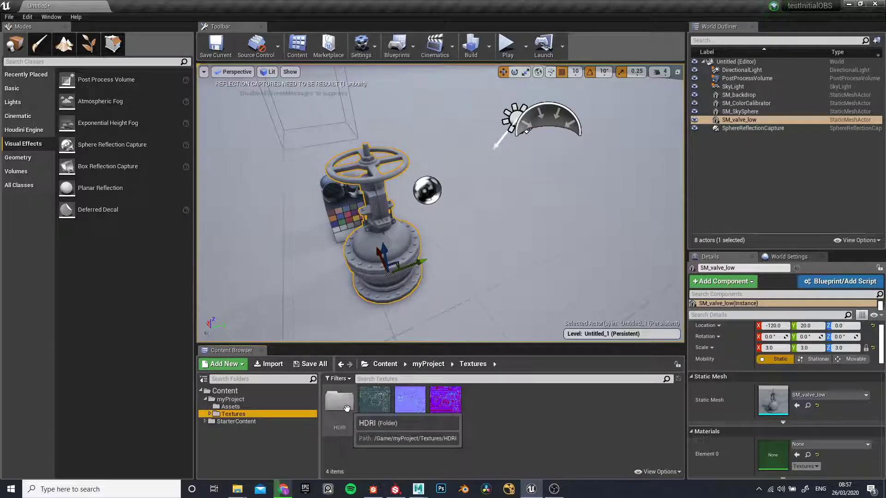
pyautogui.doubleClick(375, 406)
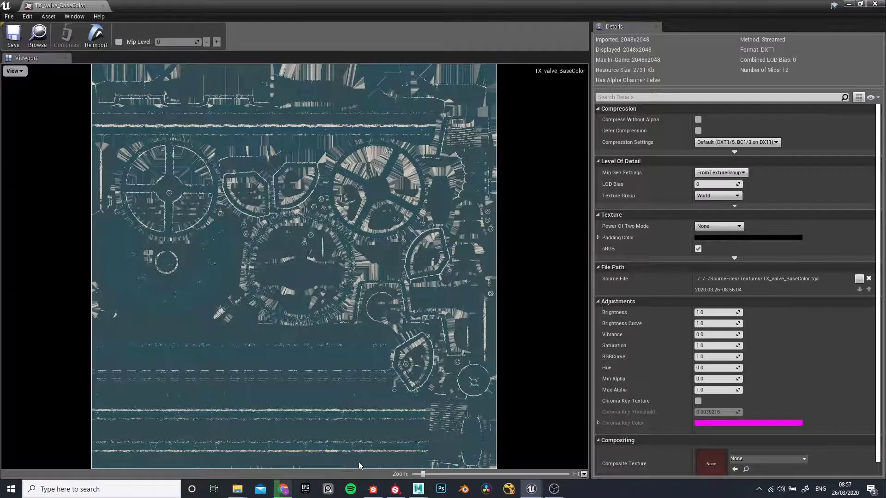
pyautogui.click(401, 492)
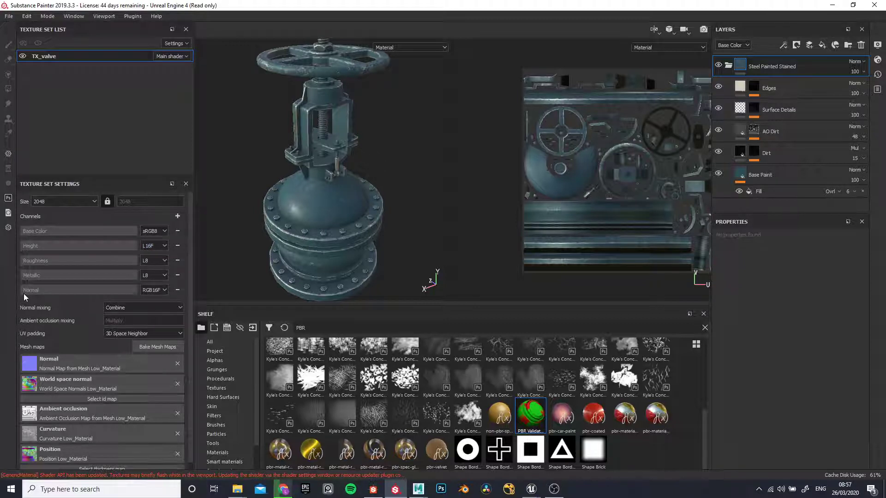
pyautogui.click(833, 8)
pyautogui.click(103, 5)
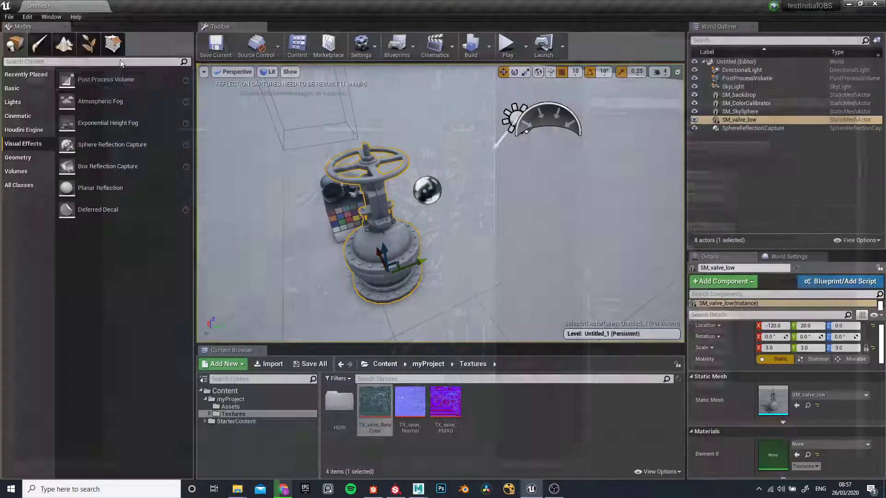
pyautogui.doubleClick(409, 402)
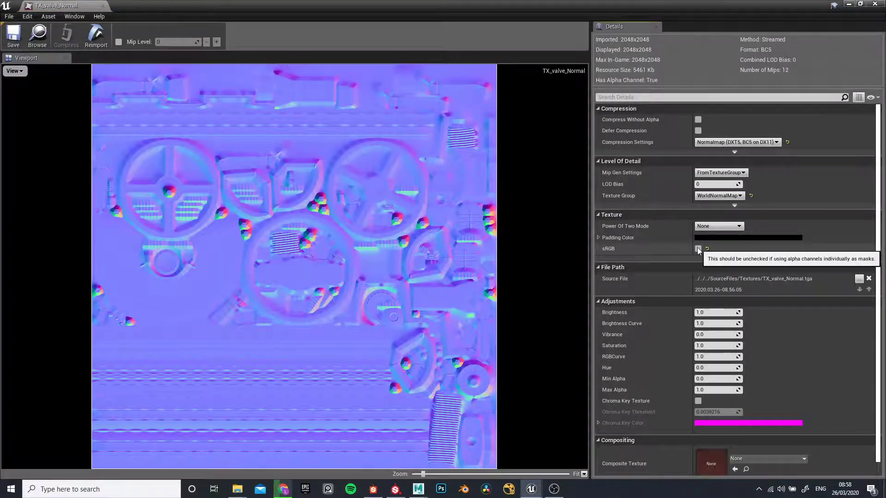
pyautogui.click(103, 5)
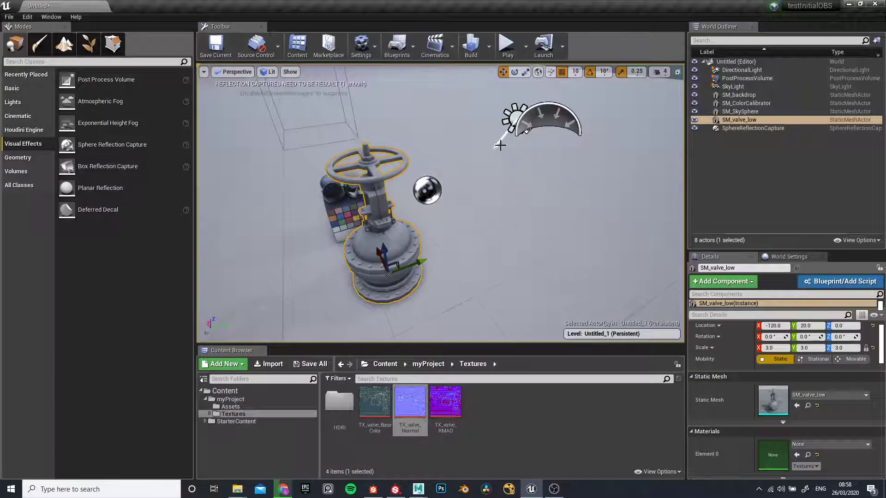
# Set the TX_valve_RMAO texture's compression to Masks (no sRGB) and save it.
pyautogui.doubleClick(445, 403)
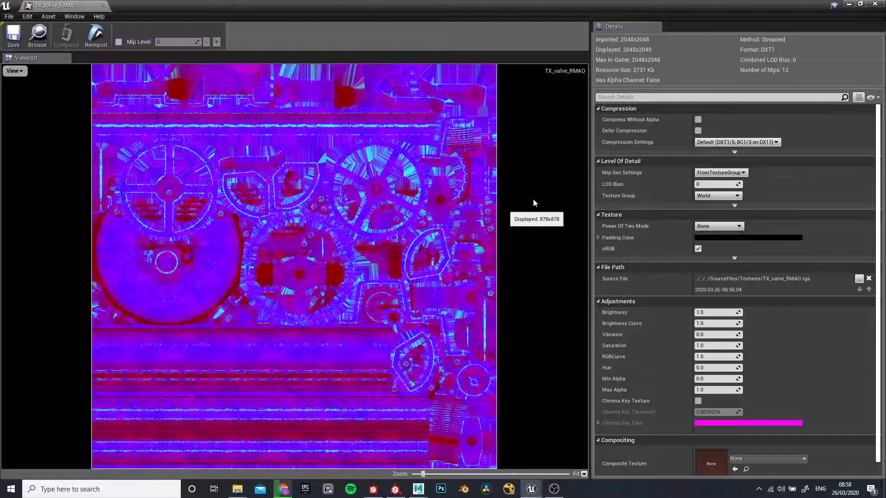
pyautogui.click(710, 142)
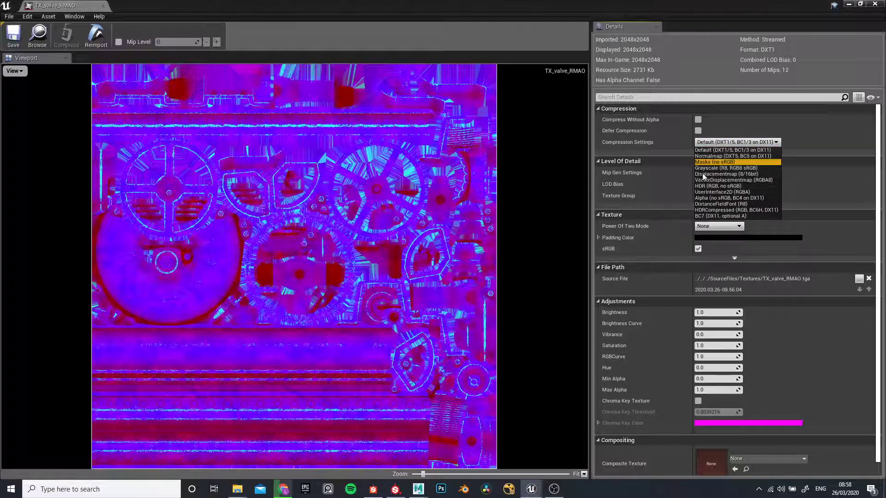
pyautogui.press('Return')
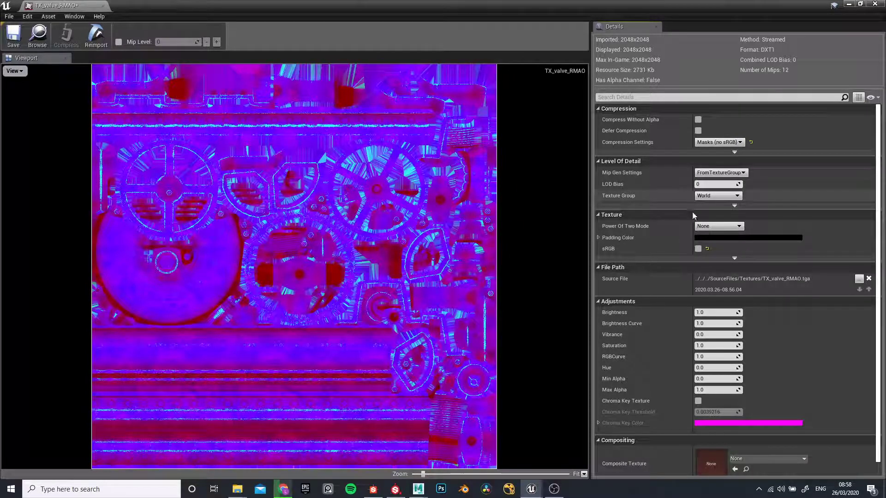
pyautogui.click(13, 36)
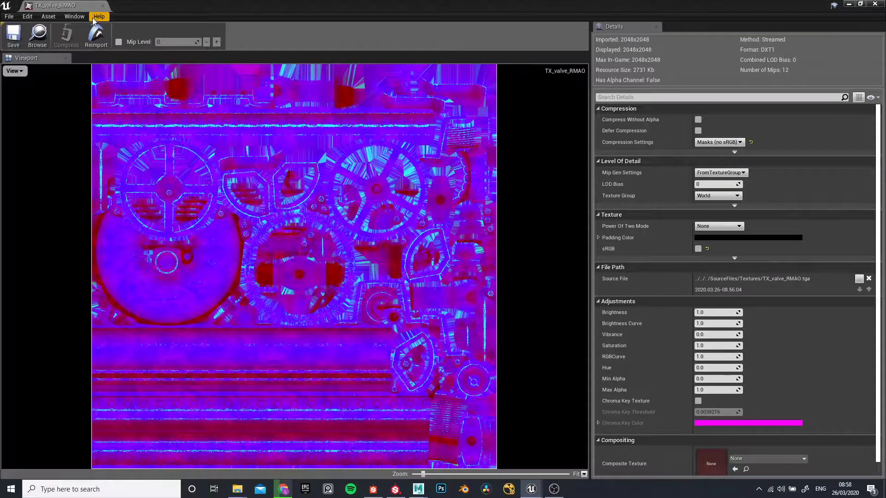
pyautogui.click(103, 5)
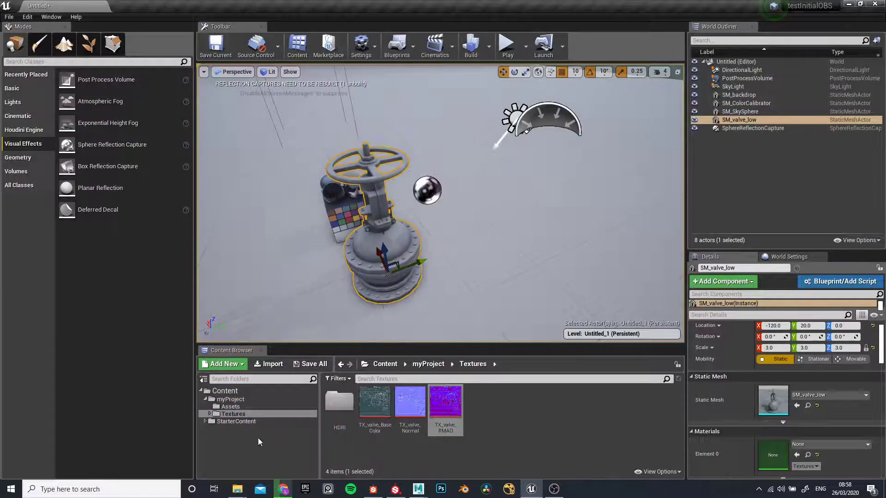
# Create a folder named Materials inside the myProject folder.
pyautogui.click(237, 406)
pyautogui.click(229, 400)
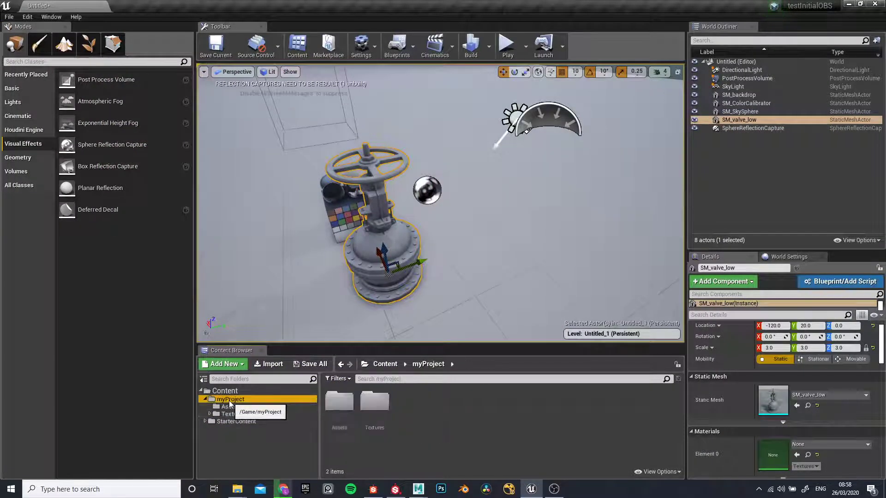
pyautogui.rightClick(230, 403)
pyautogui.moveTo(287, 227)
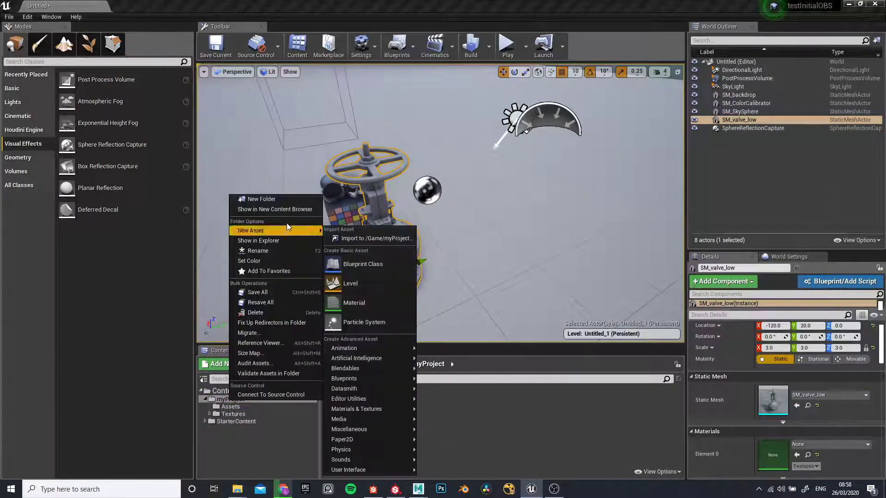
pyautogui.click(269, 201)
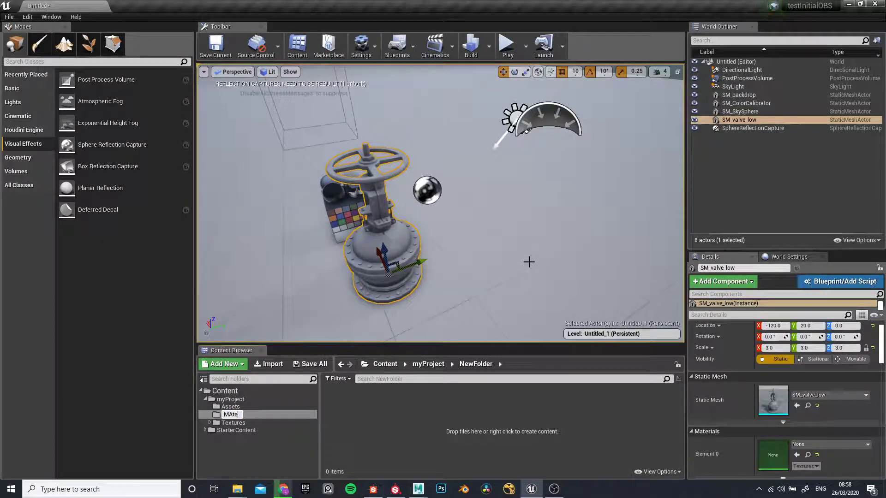
pyautogui.write('Materials')
pyautogui.press('Return')
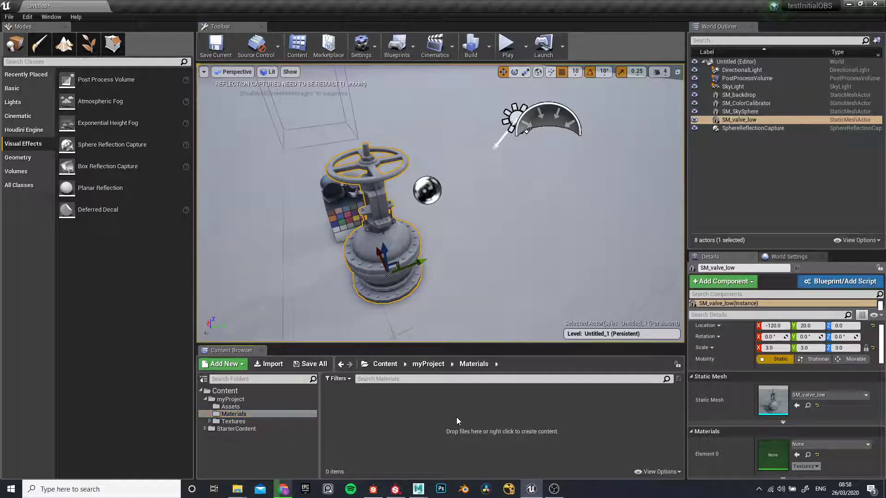
# Create a material named M_valve in the Materials folder and open it for editing.
pyautogui.rightClick(458, 419)
pyautogui.click(467, 236)
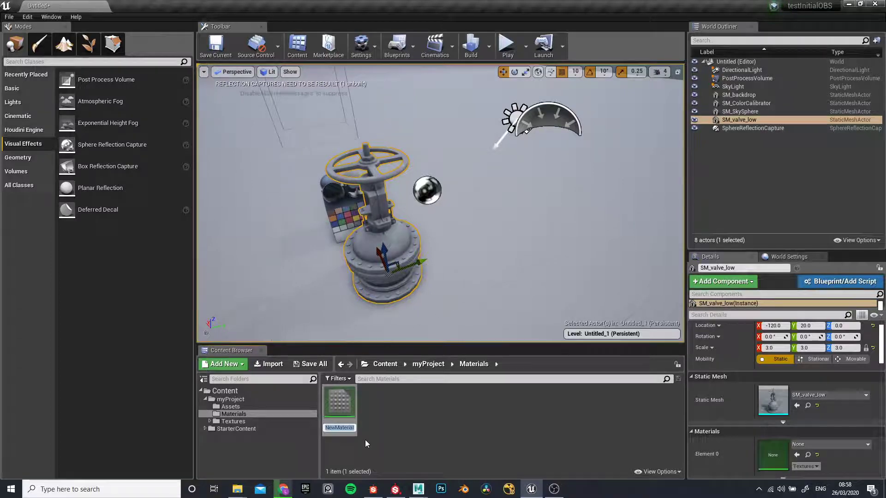
pyautogui.write('M_valve')
pyautogui.press('Return')
pyautogui.doubleClick(340, 405)
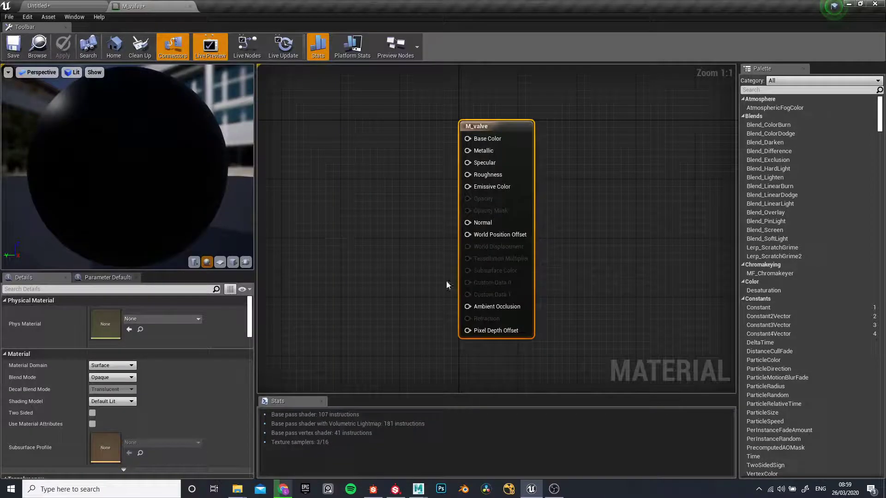
# Add the TX_valve BaseColor, Normal and RMAO textures to the M_valve graph as texture samples.
pyautogui.click(47, 6)
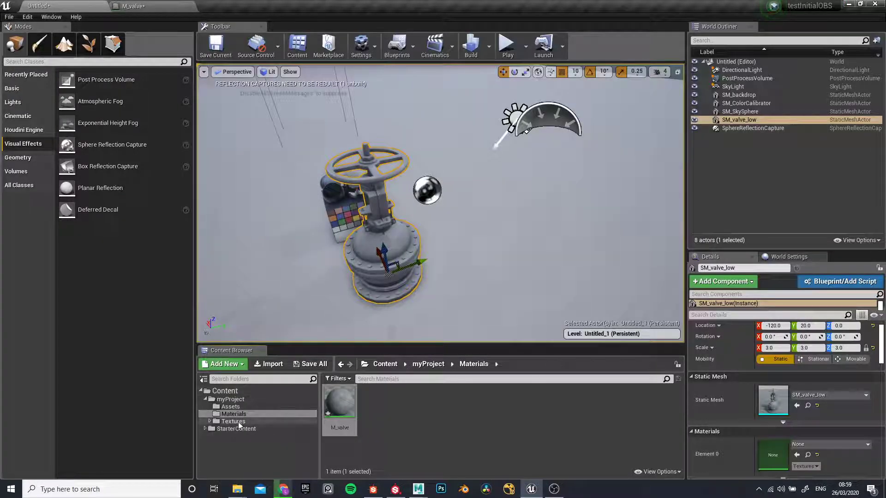
pyautogui.click(232, 421)
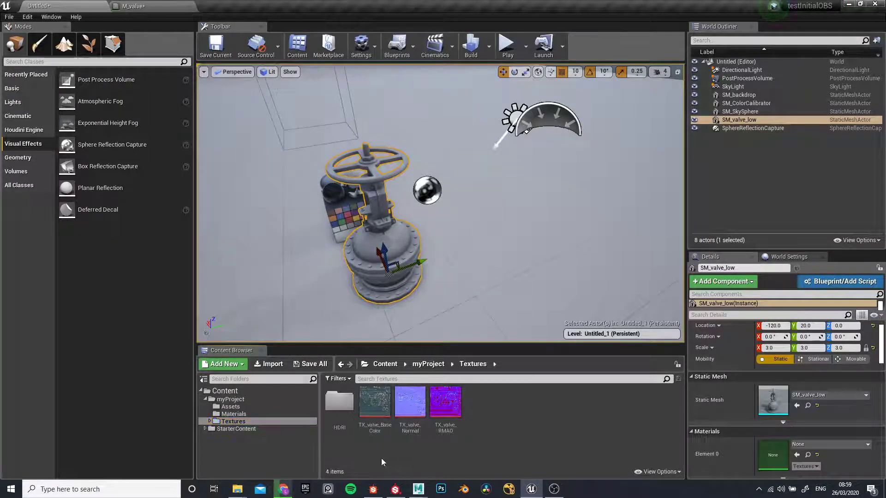
pyautogui.click(445, 402)
pyautogui.keyDown('ctrl'); pyautogui.click(410, 401); pyautogui.keyUp('ctrl')
pyautogui.keyDown('ctrl'); pyautogui.click(372, 415); pyautogui.keyUp('ctrl')
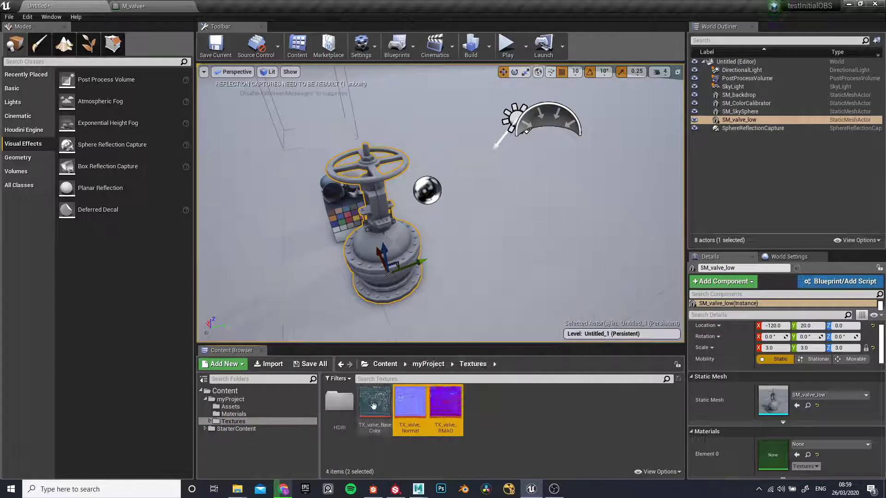
pyautogui.moveTo(371, 417); pyautogui.dragTo(328, 175)
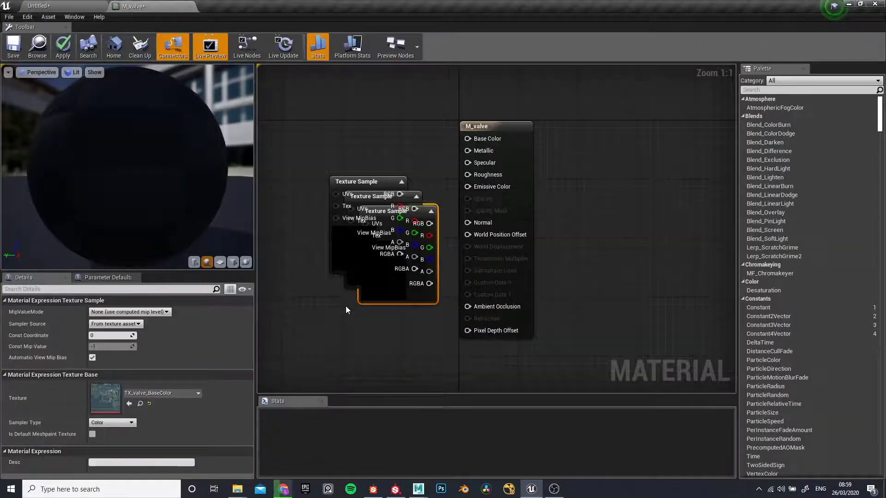
# Spread the overlapping texture samples into a column with BaseColor above Normal and RMAO below.
pyautogui.scroll(-3, 379, 328)
pyautogui.scroll(3, 348, 243)
pyautogui.moveTo(352, 224); pyautogui.dragTo(328, 133)
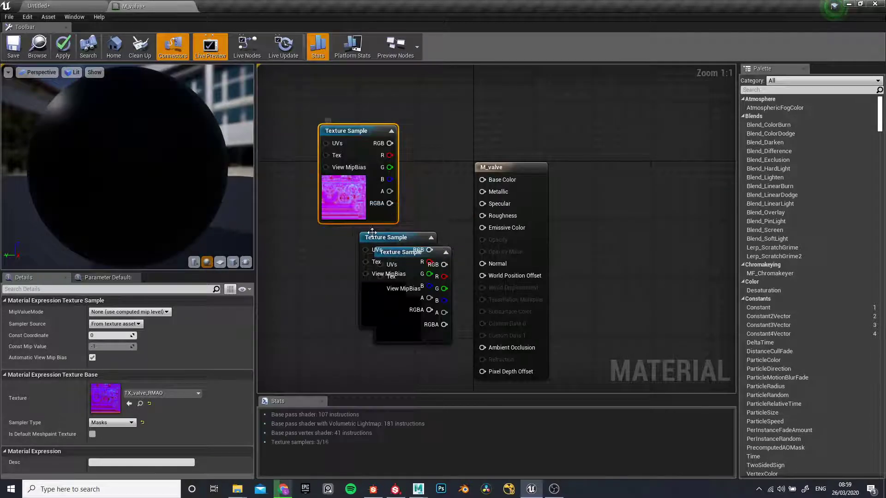
pyautogui.moveTo(377, 240); pyautogui.dragTo(322, 229)
pyautogui.moveTo(412, 275); pyautogui.dragTo(309, 133)
pyautogui.moveTo(369, 146); pyautogui.dragTo(338, 346)
pyautogui.moveTo(344, 269); pyautogui.dragTo(321, 269)
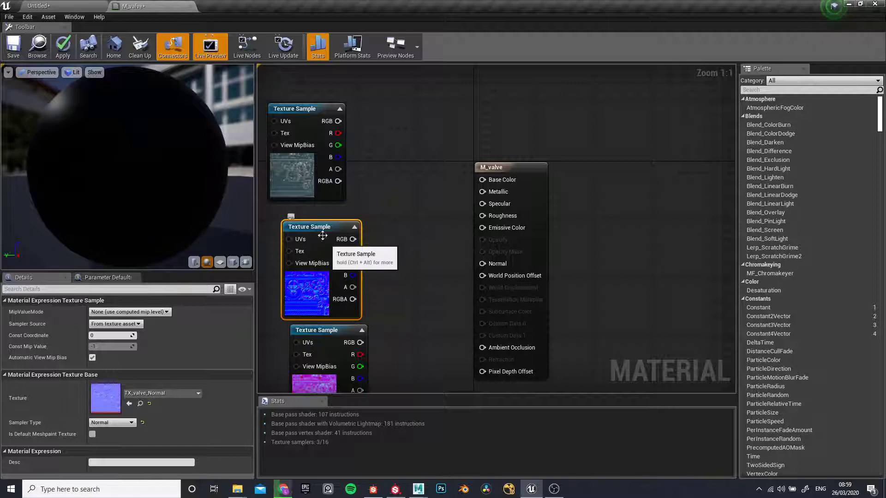
# Connect the BaseColor sample's RGB output to Base Color and the Normal sample's RGB output to Normal.
pyautogui.moveTo(338, 121); pyautogui.dragTo(483, 179)
pyautogui.moveTo(352, 252); pyautogui.dragTo(406, 246)
pyautogui.click(386, 235)
pyautogui.moveTo(353, 238); pyautogui.dragTo(410, 262)
pyautogui.moveTo(476, 262); pyautogui.dragTo(482, 263)
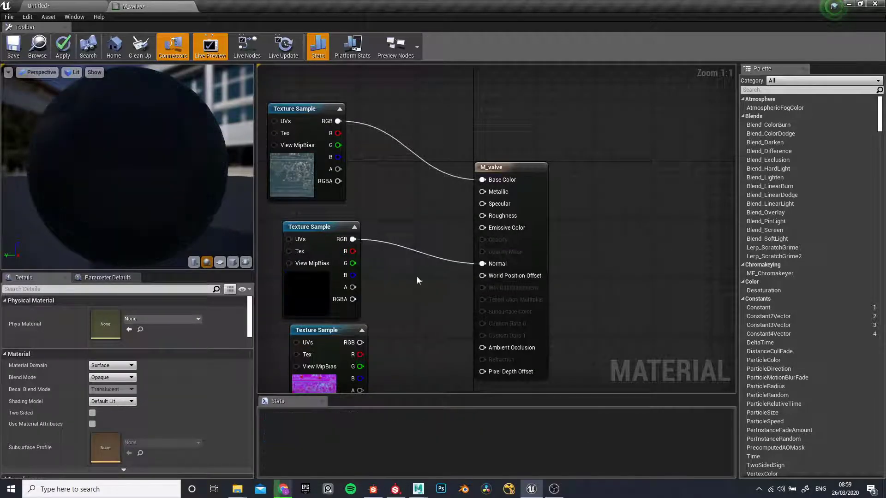
# Place the RMAO sample between the other two and connect its R to Roughness, G to Metallic and B to Ambient Occlusion.
pyautogui.moveTo(338, 333); pyautogui.dragTo(360, 164)
pyautogui.moveTo(301, 227); pyautogui.dragTo(279, 344)
pyautogui.moveTo(340, 159); pyautogui.dragTo(479, 215)
pyautogui.click(398, 251)
pyautogui.moveTo(345, 229); pyautogui.dragTo(481, 191)
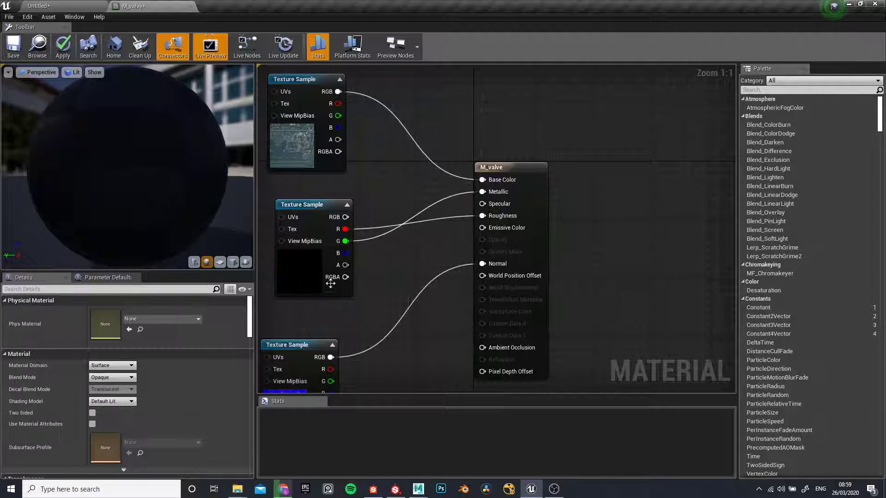
pyautogui.moveTo(345, 253); pyautogui.dragTo(352, 255)
pyautogui.moveTo(458, 357); pyautogui.dragTo(482, 347)
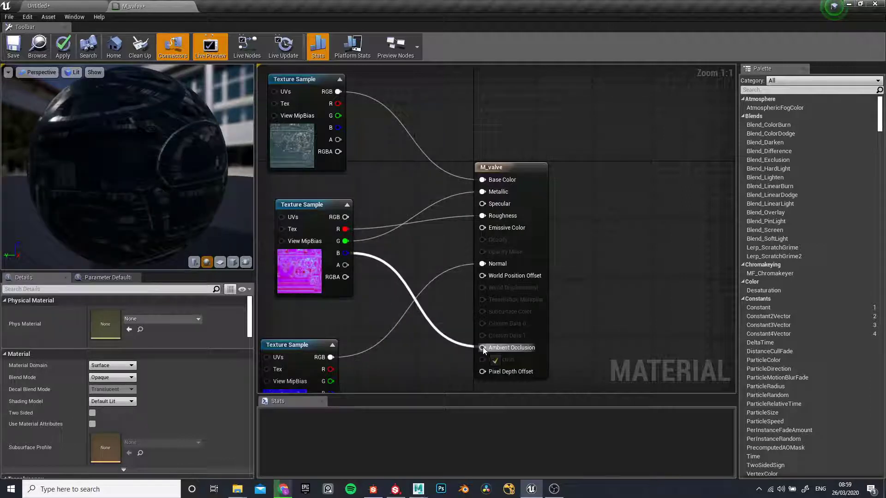
# Preview the M_valve material on a cube and save it.
pyautogui.click(233, 262)
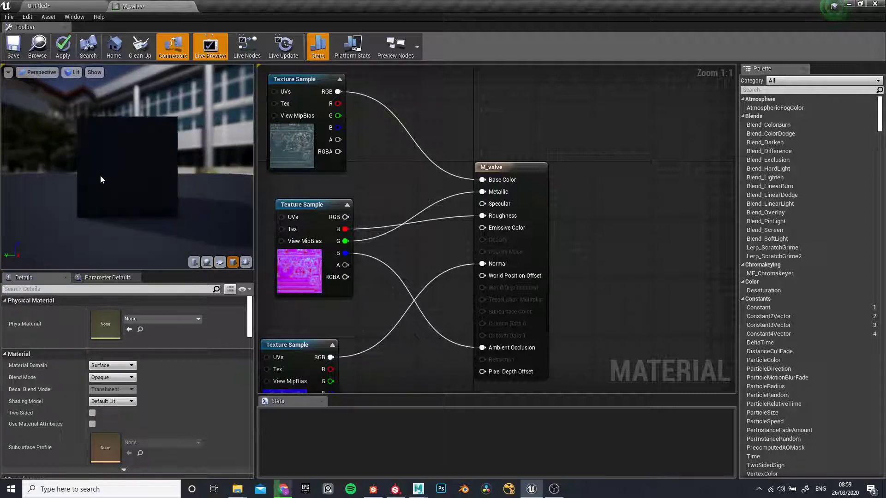
pyautogui.moveTo(69, 129); pyautogui.dragTo(94, 130)
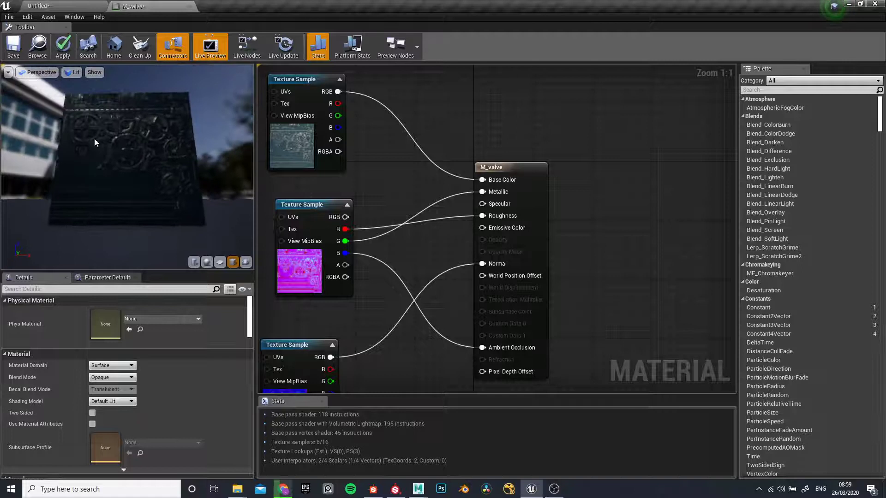
pyautogui.click(11, 57)
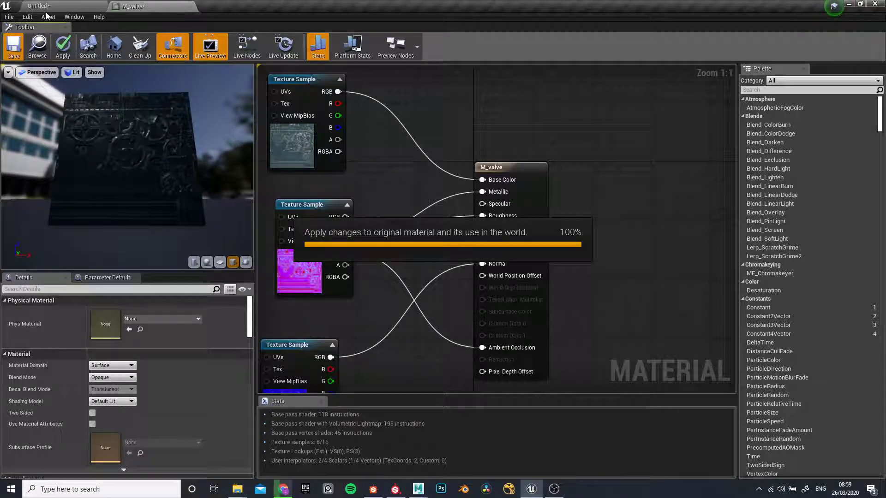
pyautogui.click(190, 6)
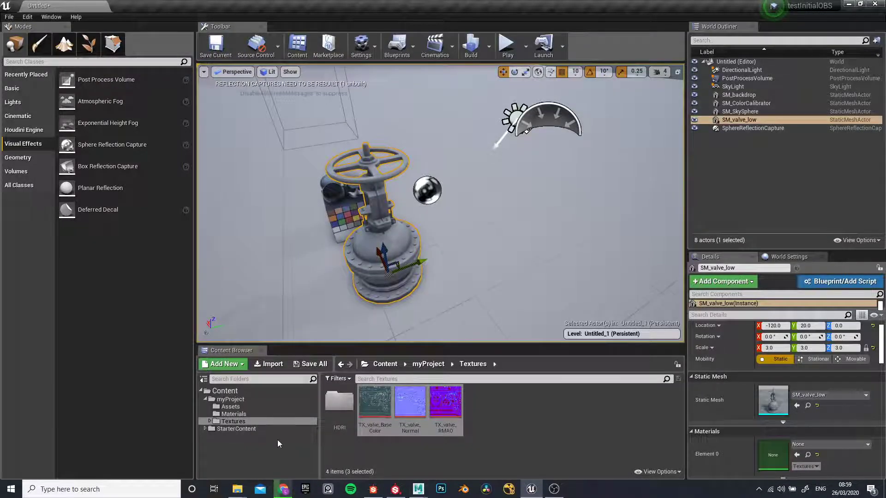
# Assign the M_valve material to Element 0 of the valve mesh in the scene.
pyautogui.click(231, 413)
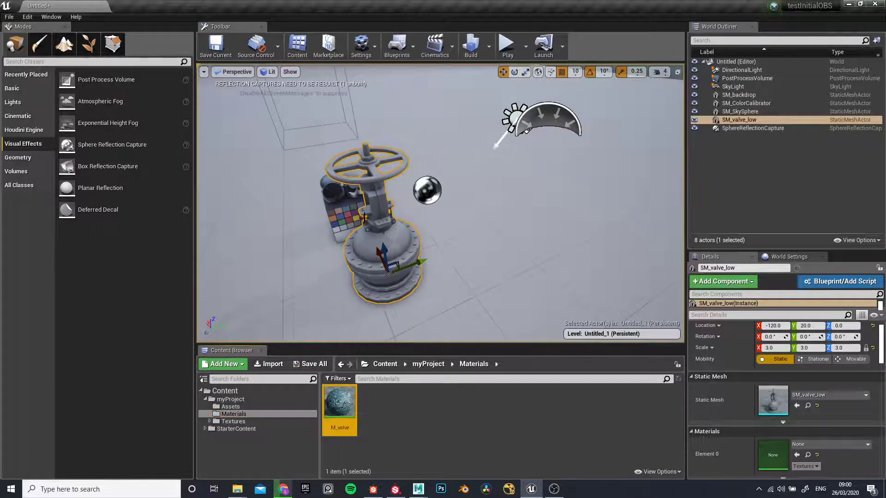
pyautogui.click(796, 455)
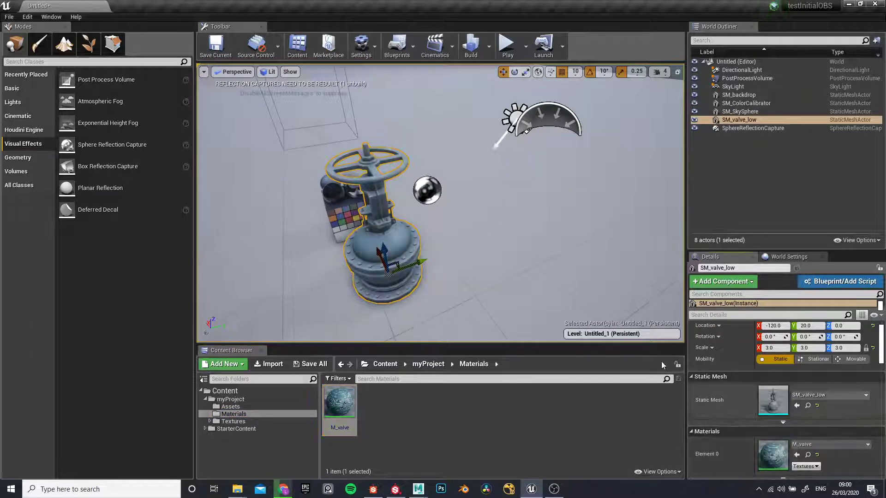
# Examine the textured valve up close and undo the accidental move of the backdrop.
pyautogui.click(307, 332)
pyautogui.moveTo(292, 308); pyautogui.dragTo(323, 282, button='right')
pyautogui.moveTo(434, 249)
pyautogui.mouseDown(button='right')
pyautogui.moveTo(417, 262)
pyautogui.moveTo(422, 288)
pyautogui.moveTo(449, 288)
pyautogui.moveTo(484, 253)
pyautogui.moveTo(424, 260)
pyautogui.mouseUp(button='right')
pyautogui.scroll(-1, 418, 262)
pyautogui.scroll(8, 419, 262)
pyautogui.scroll(-6, 429, 264)
pyautogui.scroll(-3, 424, 260)
pyautogui.moveTo(408, 245); pyautogui.dragTo(354, 253)
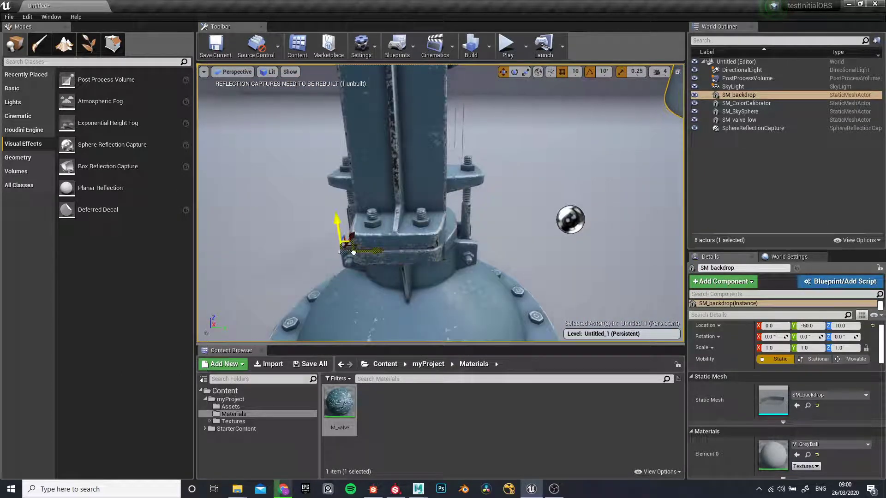
pyautogui.hotkey('ctrl', 'z')
# Try the SkyLight at an intensity of 10 cd/m2 and settle on 6 cd/m2.
pyautogui.moveTo(311, 257); pyautogui.dragTo(369, 266, button='right')
pyautogui.scroll(-5, 399, 264)
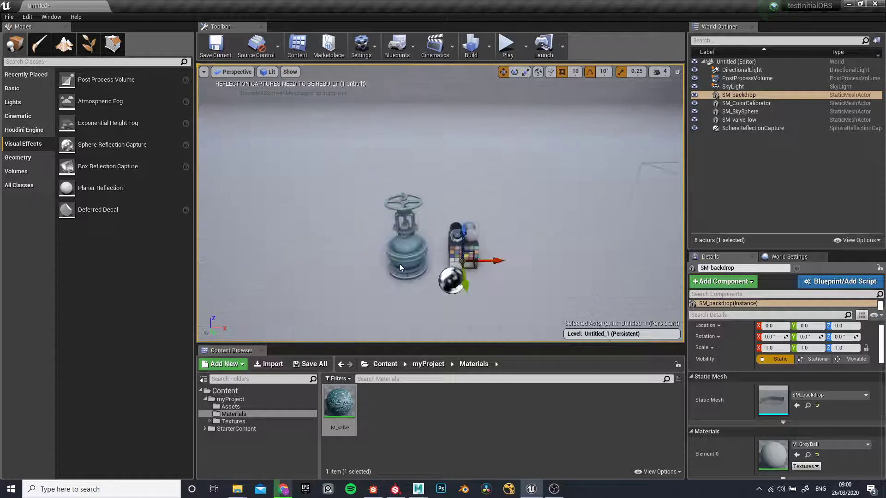
pyautogui.scroll(-2, 411, 261)
pyautogui.click(482, 276)
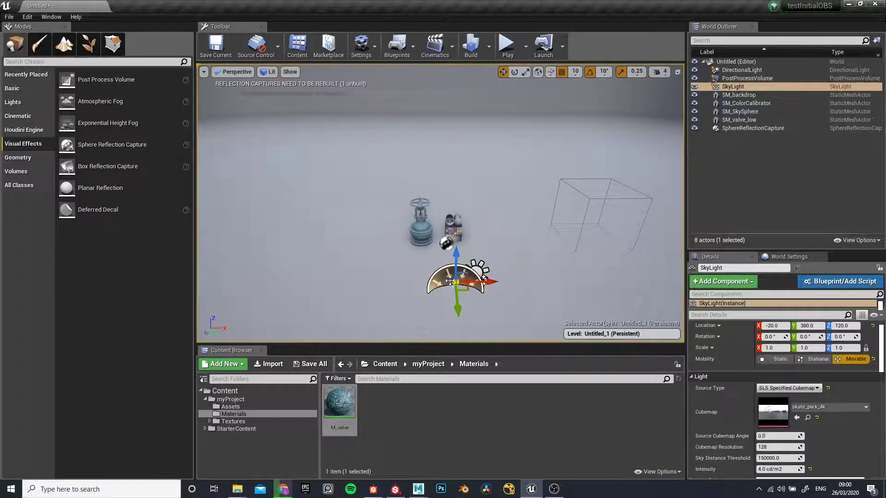
pyautogui.click(782, 469)
pyautogui.write('10')
pyautogui.press('Return')
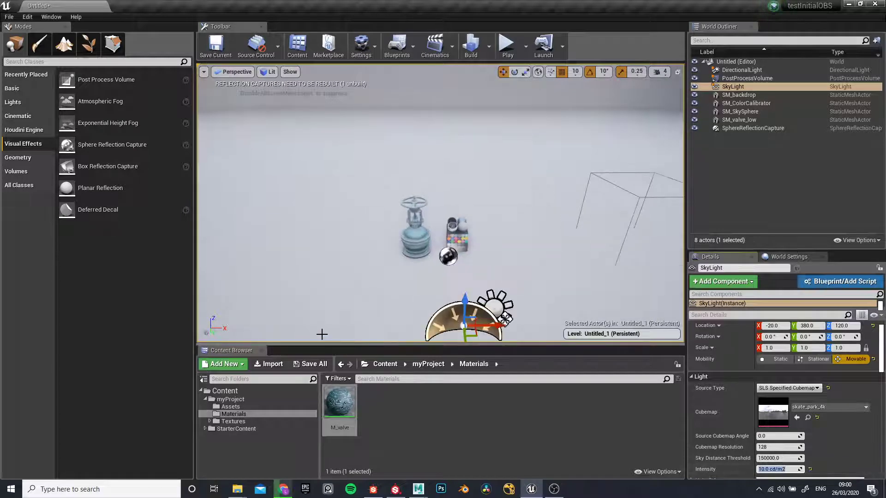
pyautogui.scroll(5, 335, 285)
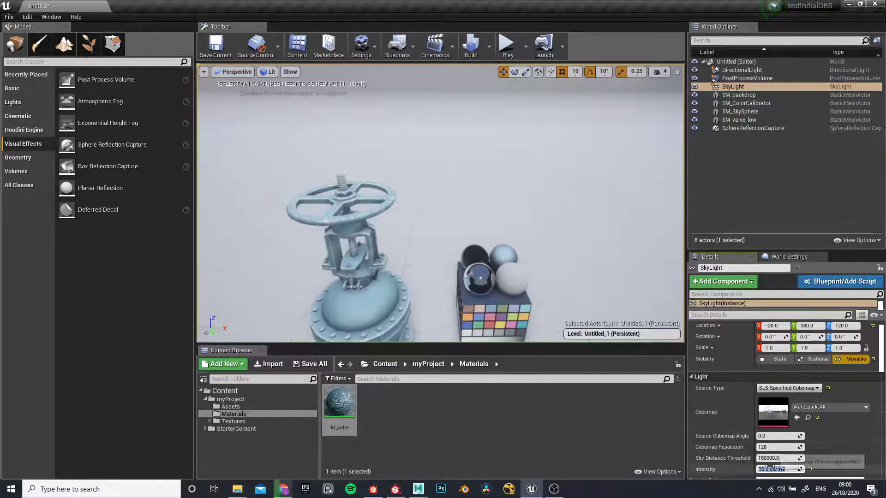
pyautogui.write('6')
pyautogui.press('Return')
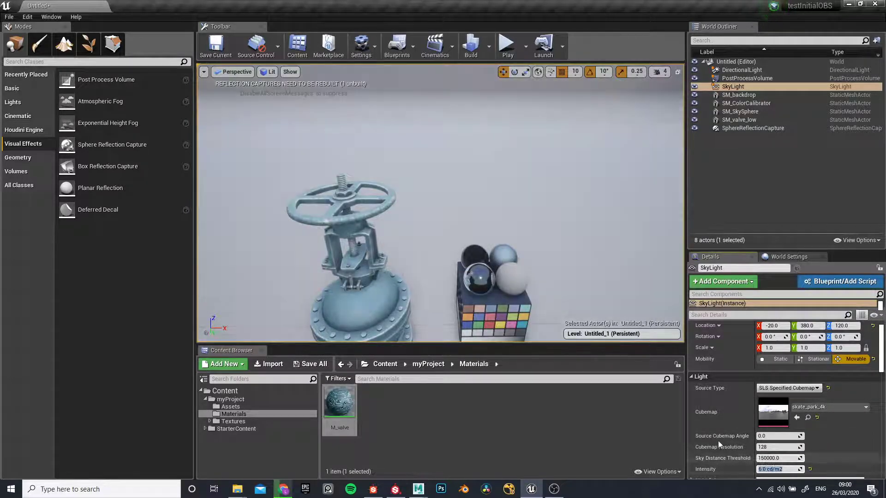
# Inspect the valve under the adjusted SkyLight and compare it with the original model in Substance Painter.
pyautogui.moveTo(395, 218); pyautogui.dragTo(428, 234, button='right')
pyautogui.scroll(-1, 428, 234)
pyautogui.scroll(3, 430, 228)
pyautogui.scroll(-7, 429, 228)
pyautogui.scroll(6, 429, 227)
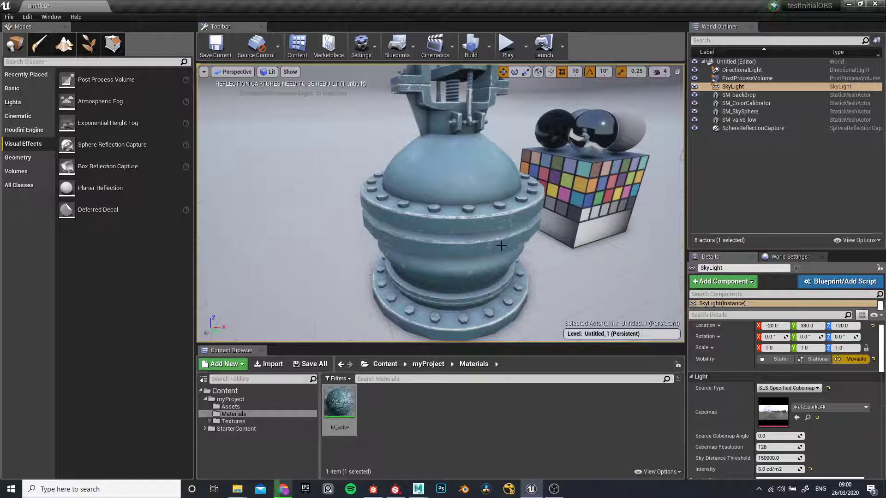
pyautogui.click(396, 490)
pyautogui.keyDown('alt'); pyautogui.moveTo(259, 186); pyautogui.dragTo(304, 137); pyautogui.keyUp('alt')
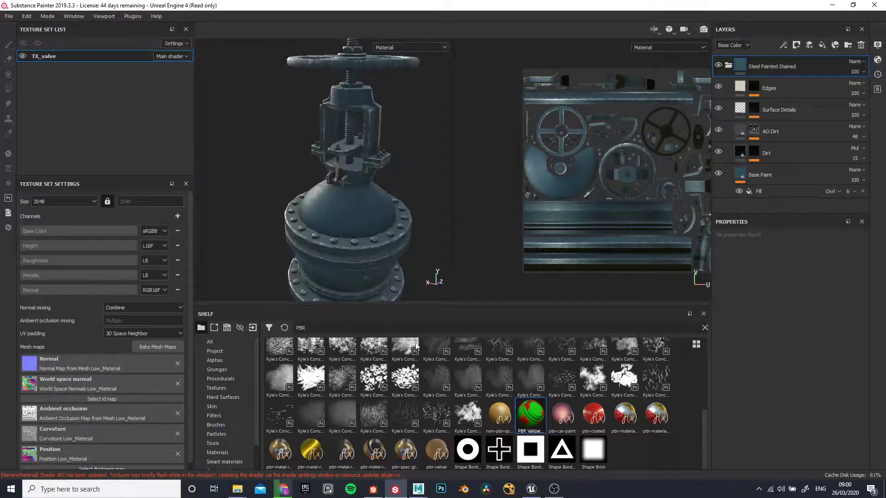
# Switch back to Unreal Editor, examine the valve beside the color calibrator from near and far, and select the valve mesh.
pyautogui.click(530, 489)
pyautogui.moveTo(348, 233); pyautogui.dragTo(440, 277, button='right')
pyautogui.moveTo(440, 166); pyautogui.dragTo(358, 210)
pyautogui.scroll(-5, 364, 208)
pyautogui.moveTo(370, 206); pyautogui.dragTo(395, 191, button='right')
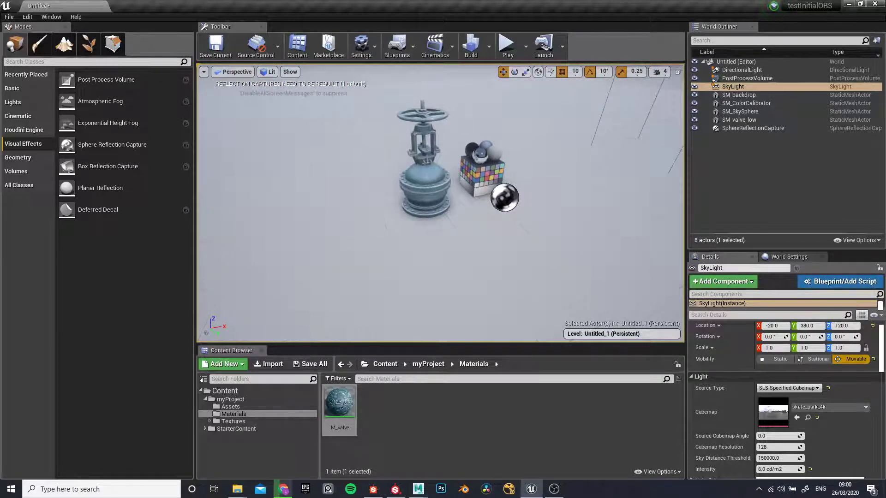
pyautogui.scroll(8, 440, 203)
pyautogui.scroll(-3, 440, 203)
pyautogui.scroll(-8, 323, 181)
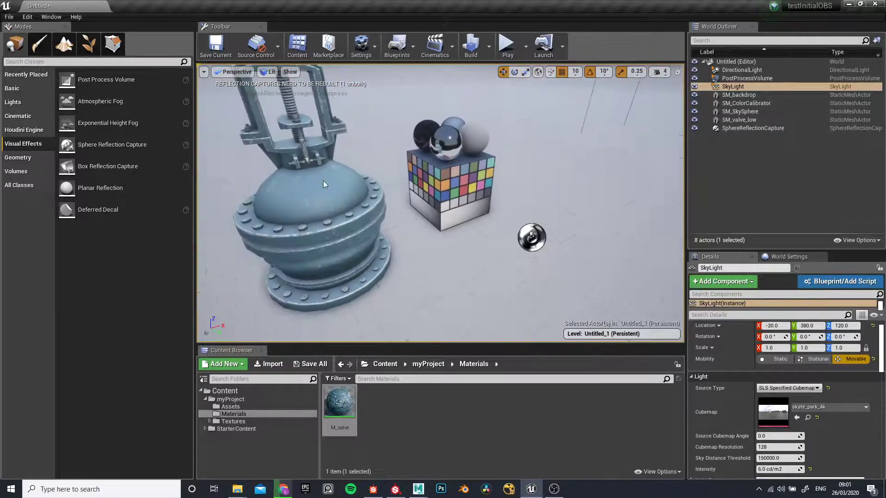
pyautogui.scroll(-5, 351, 208)
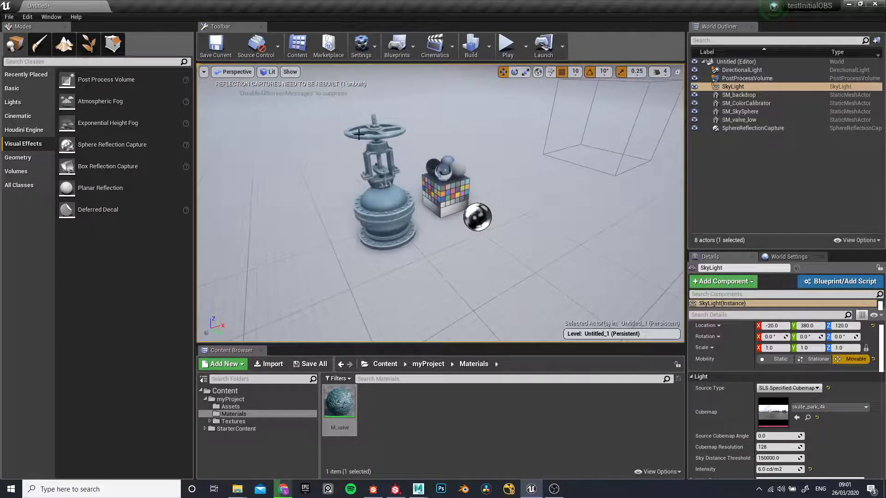
pyautogui.click(387, 215)
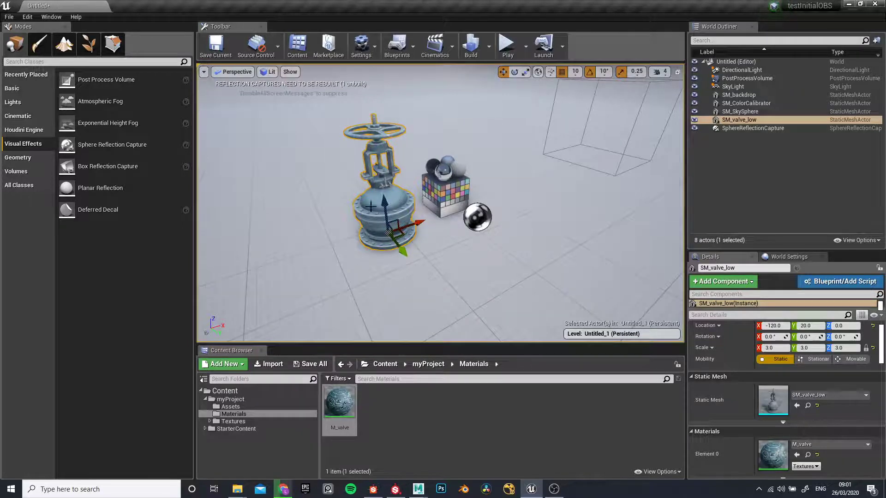
# Switch to Substance Painter and change the Base Paint layer's base color from blue to a muted orange-brown.
pyautogui.click(395, 489)
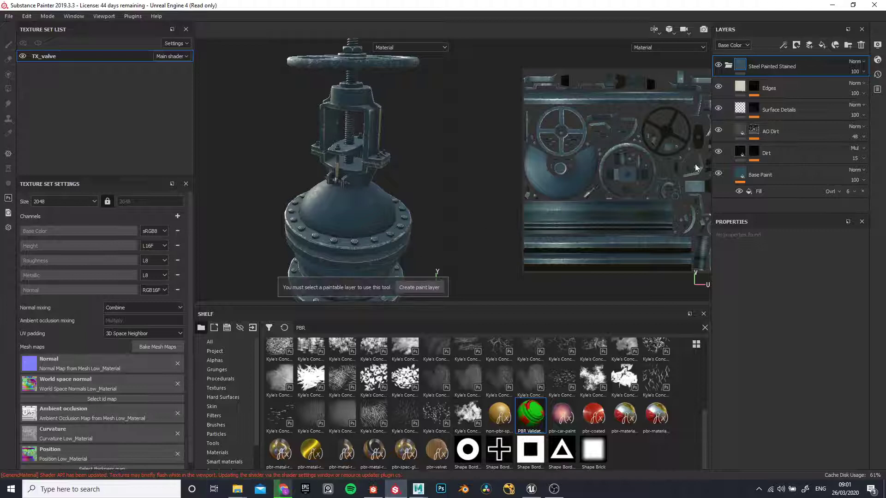
pyautogui.click(784, 176)
pyautogui.click(786, 357)
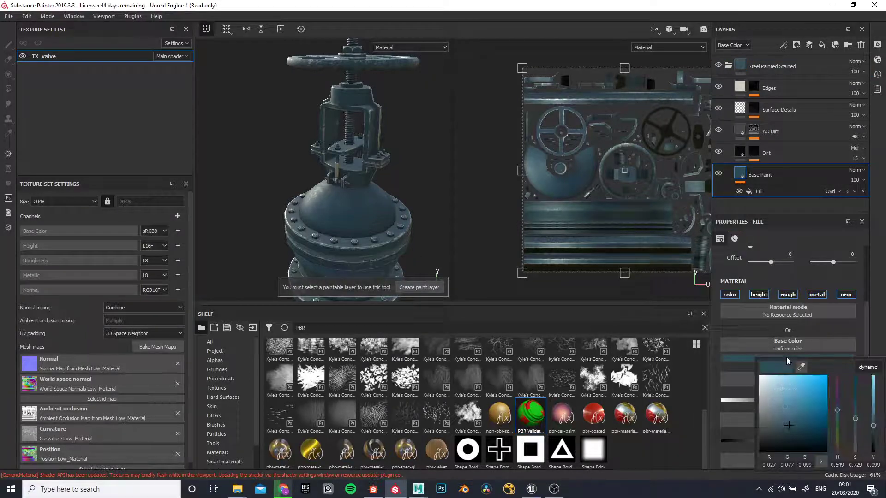
pyautogui.moveTo(841, 411); pyautogui.dragTo(838, 452)
pyautogui.click(791, 414)
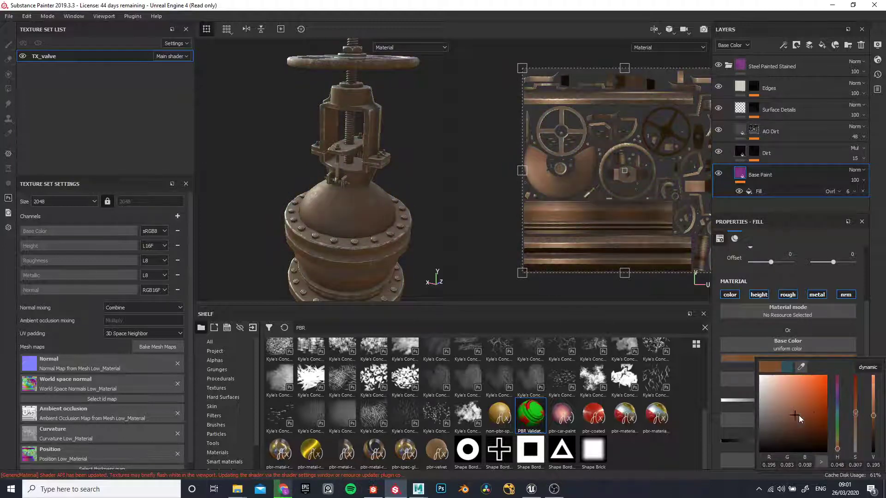
pyautogui.moveTo(798, 415)
pyautogui.mouseDown()
pyautogui.moveTo(822, 409)
pyautogui.moveTo(804, 407)
pyautogui.moveTo(806, 413)
pyautogui.mouseUp()
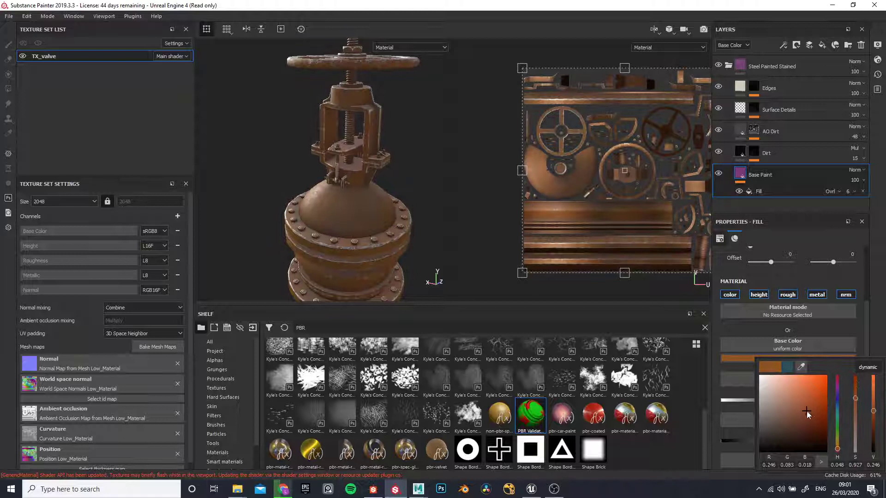
pyautogui.moveTo(854, 405); pyautogui.dragTo(856, 411)
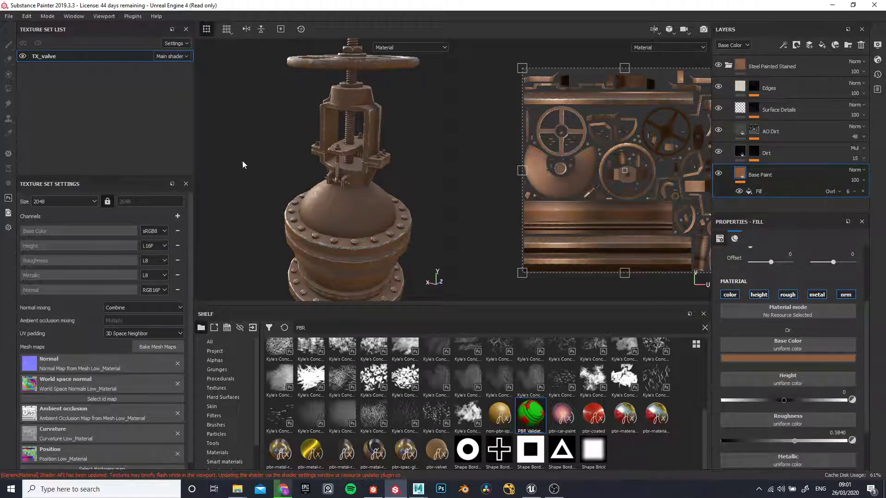
# Export the recoloured TX_valve texture set again with the existing export configuration.
pyautogui.click(9, 16)
pyautogui.click(50, 184)
pyautogui.click(581, 400)
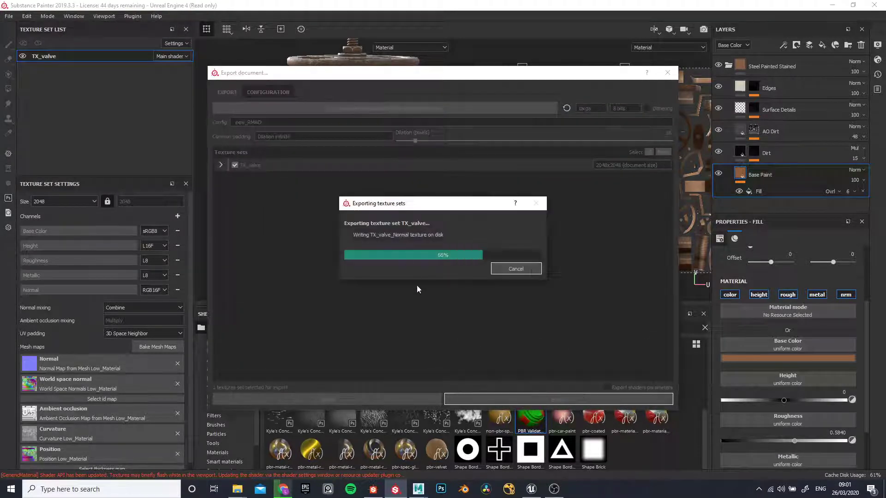
pyautogui.click(469, 251)
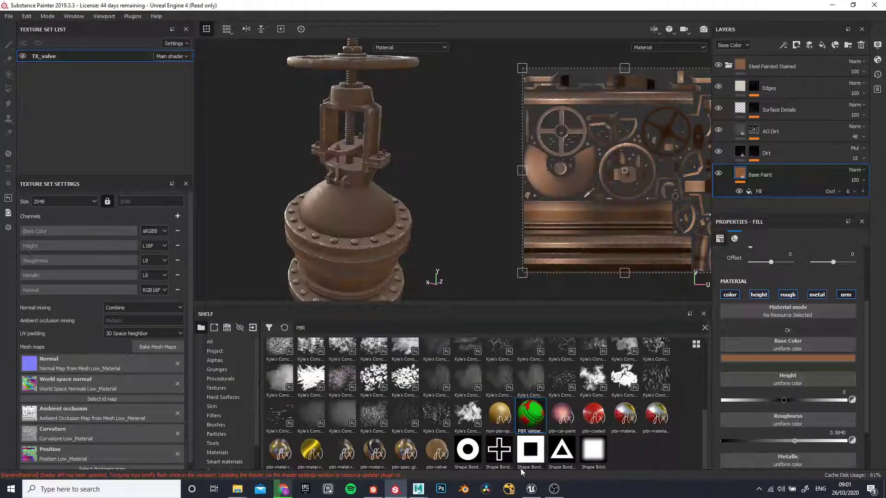
# Switch to Unreal Editor, reimport the changed valve textures and check the recoloured valve beside the color calibrator.
pyautogui.hotkey('alt', 'Tab')
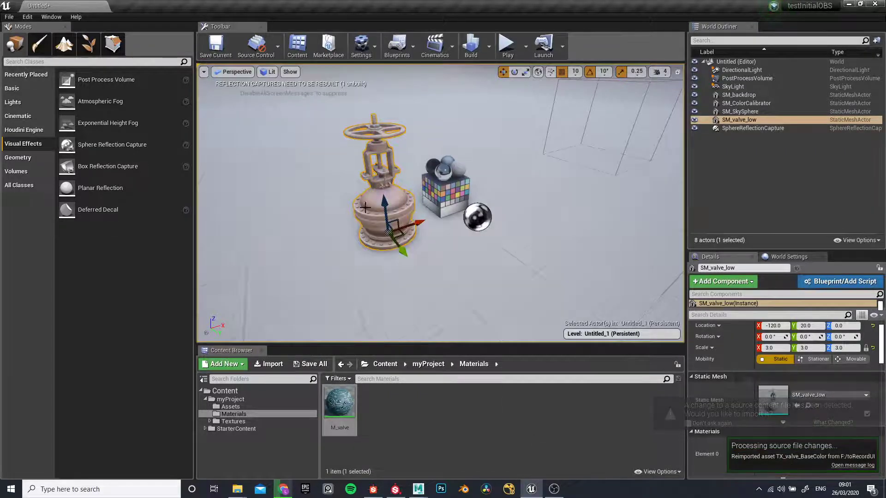
pyautogui.scroll(8, 358, 212)
pyautogui.scroll(-8, 302, 202)
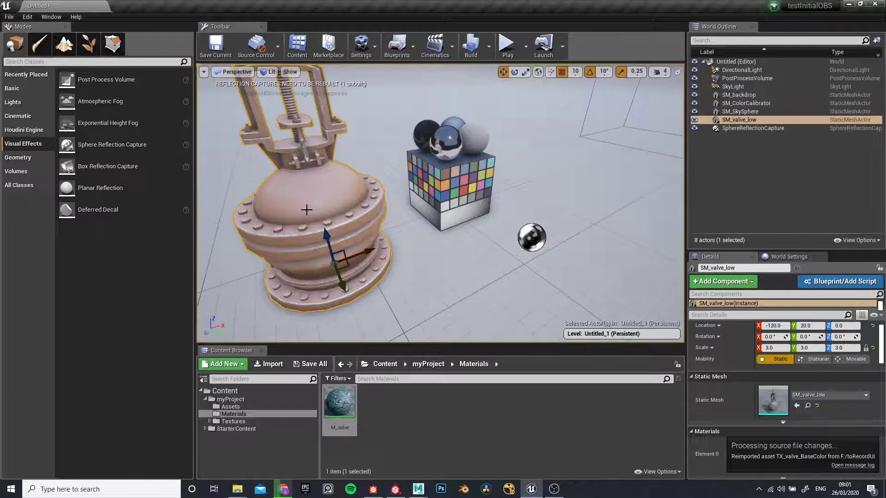
pyautogui.scroll(-4, 312, 208)
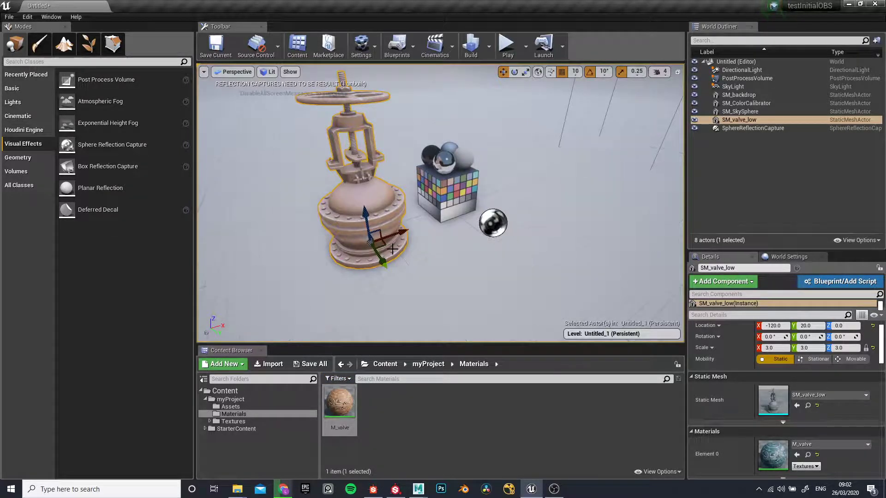
pyautogui.click(432, 194)
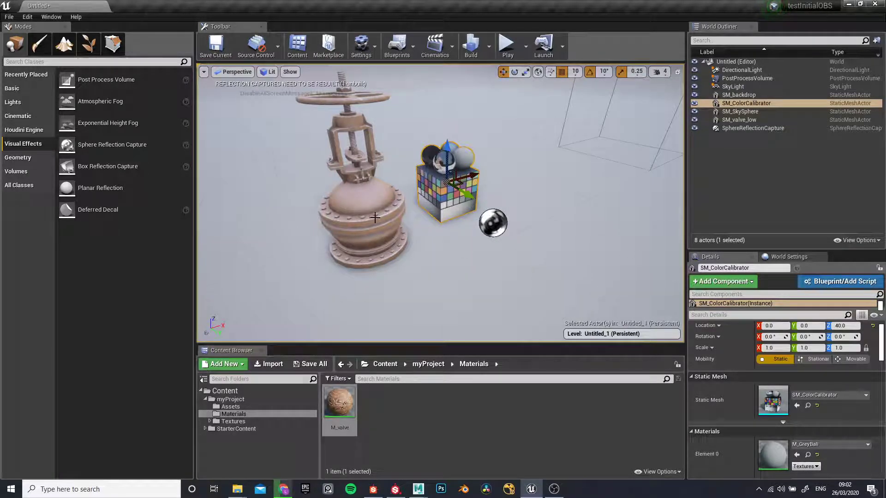
pyautogui.click(399, 189)
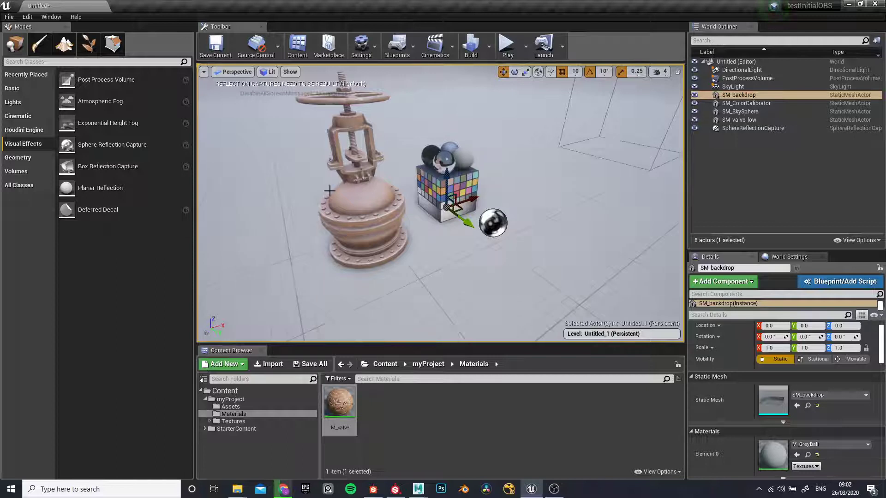
pyautogui.click(360, 212)
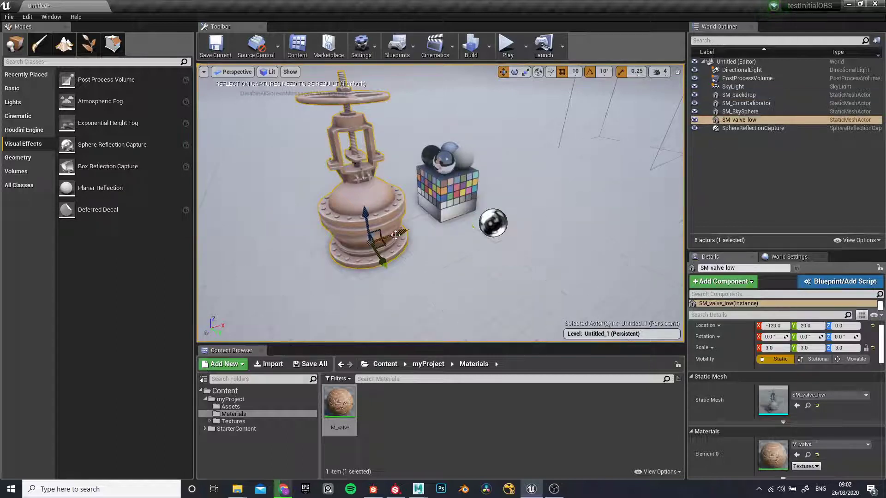